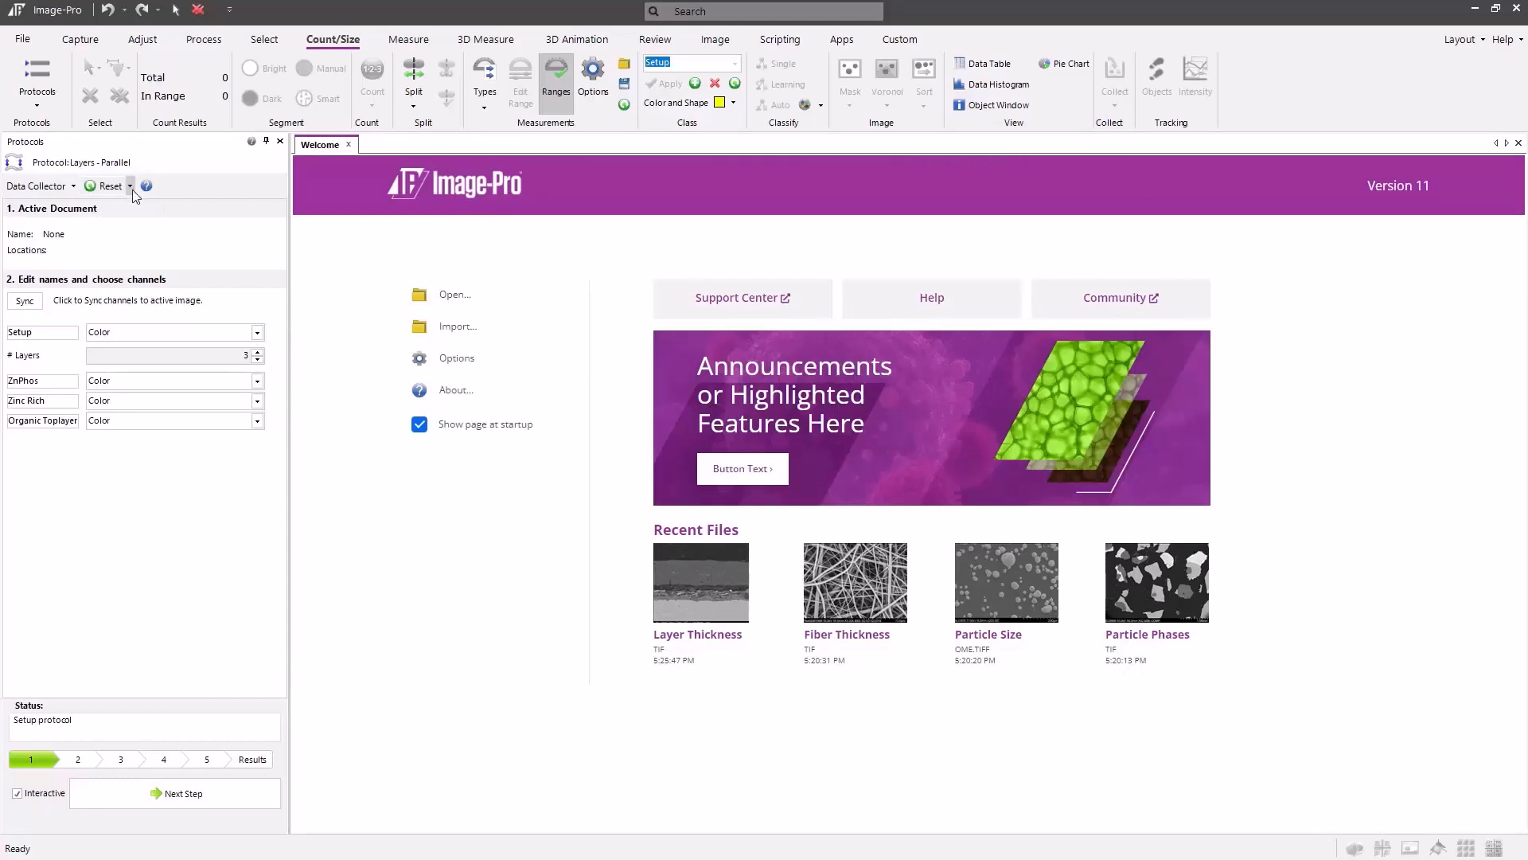
# Load the Layers - Parallel protocol's demo image and sync the protocol channels to it
pyautogui.click(131, 187)
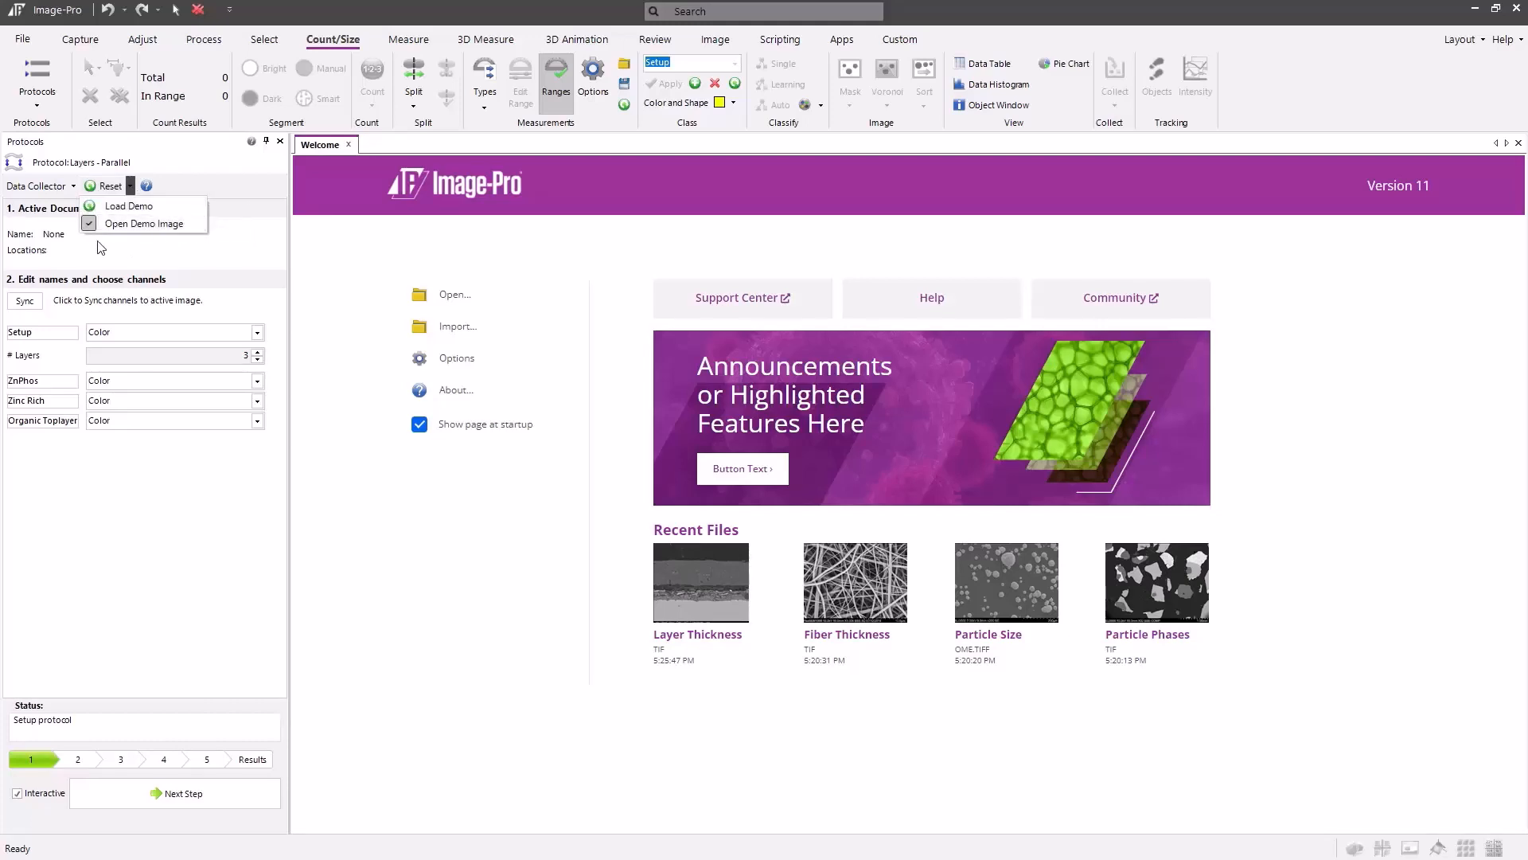
pyautogui.click(171, 209)
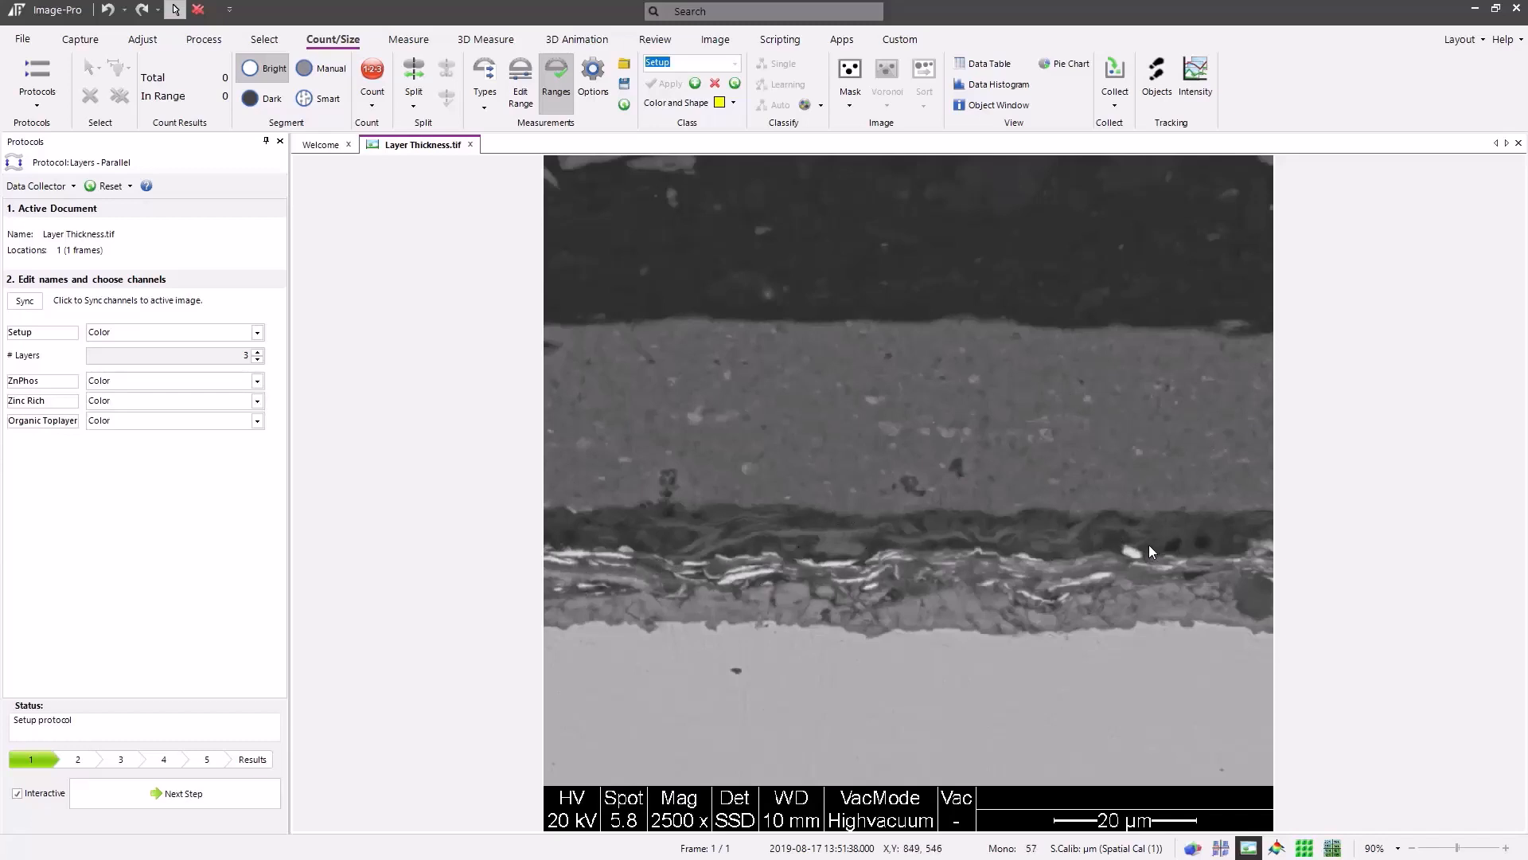
pyautogui.click(24, 301)
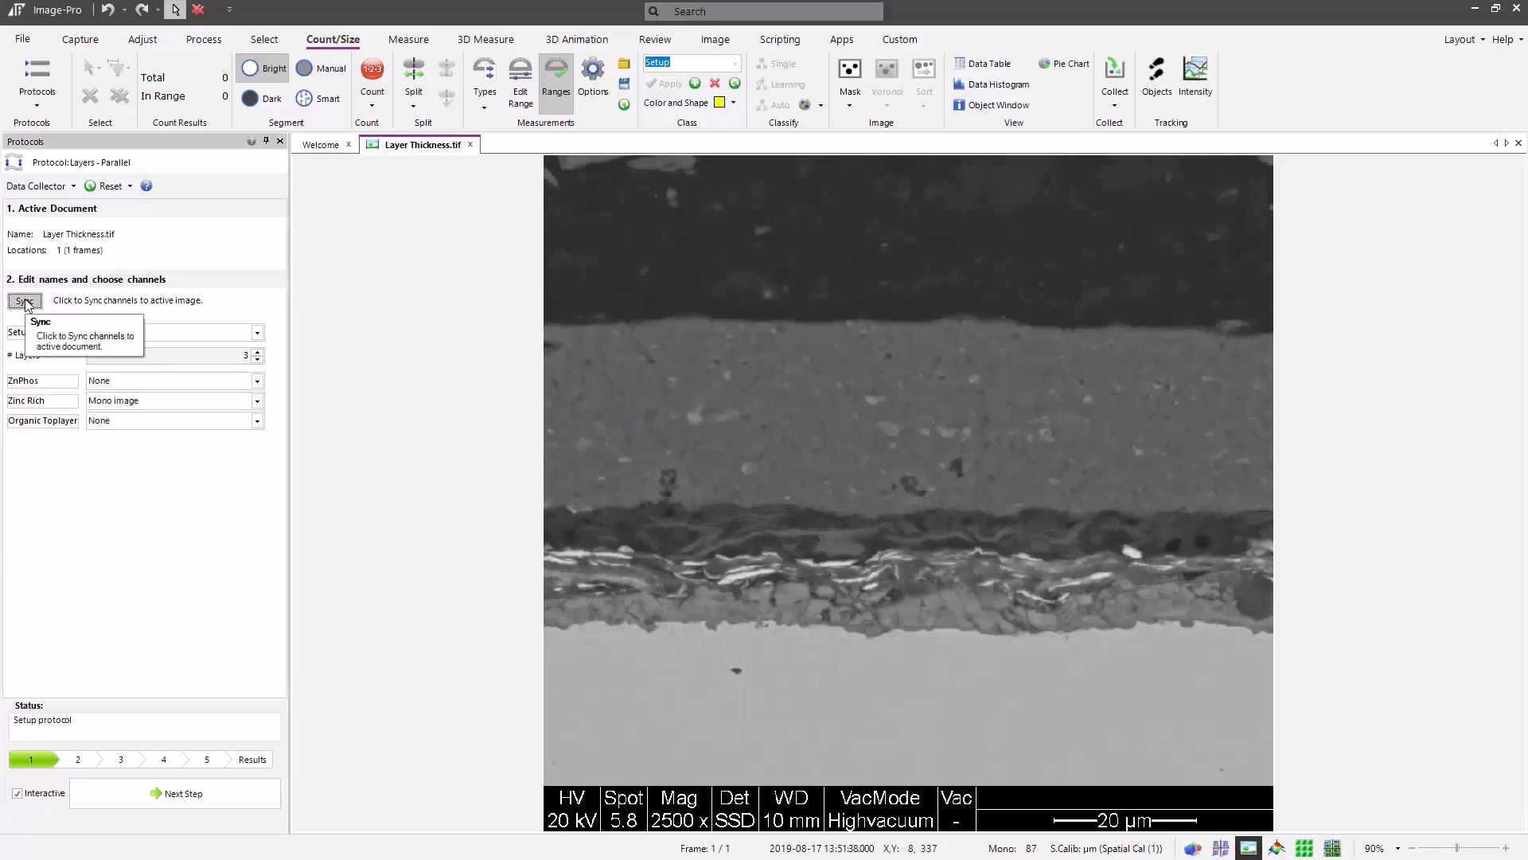
pyautogui.click(256, 334)
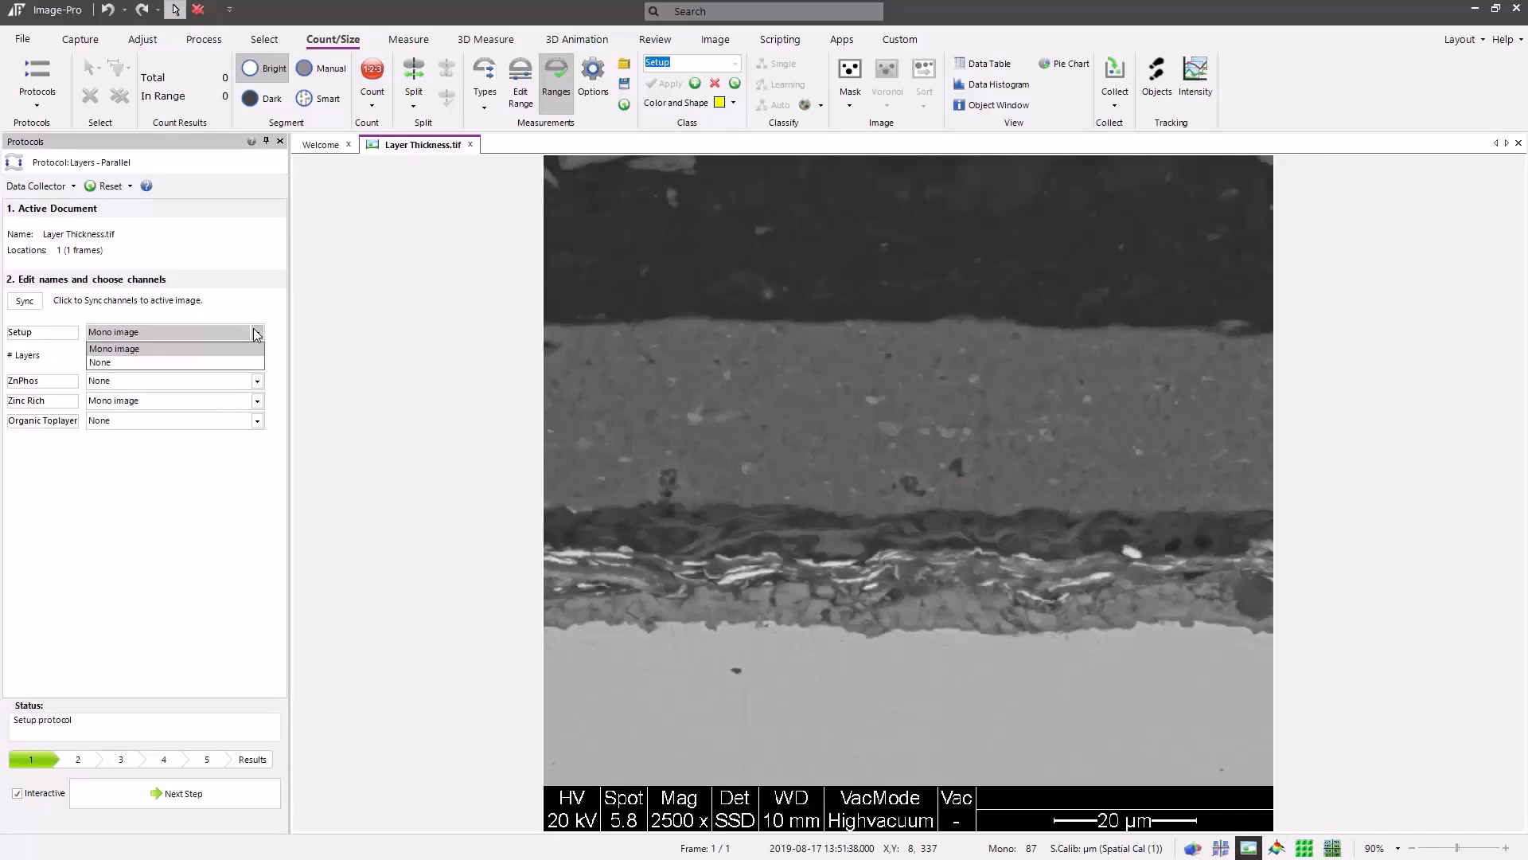
pyautogui.click(256, 333)
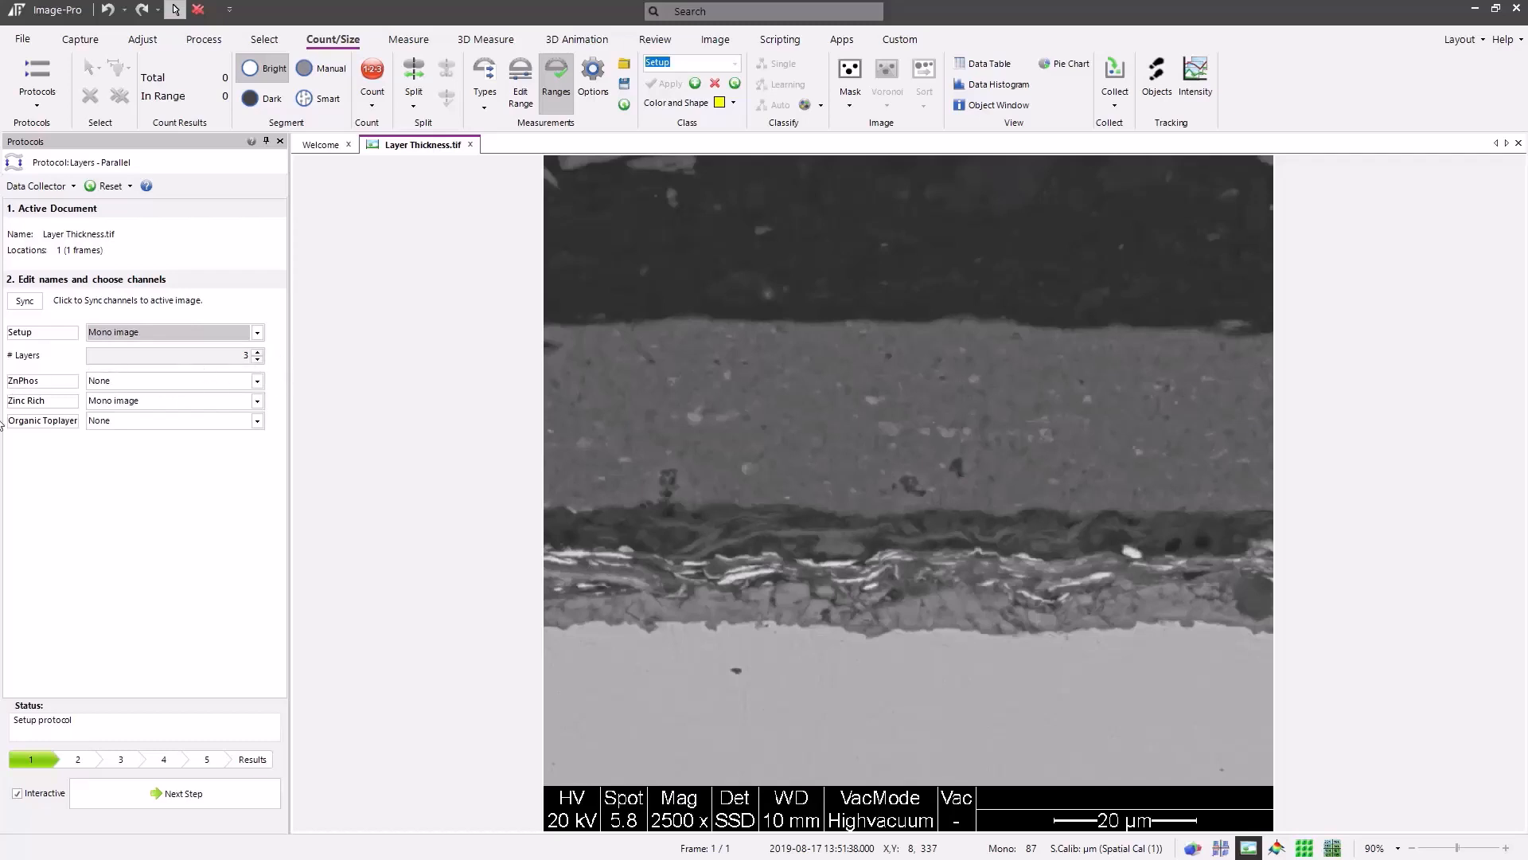
# Assign the Mono image channel to the ZnPhos and Organic Toplayer layers
pyautogui.click(257, 381)
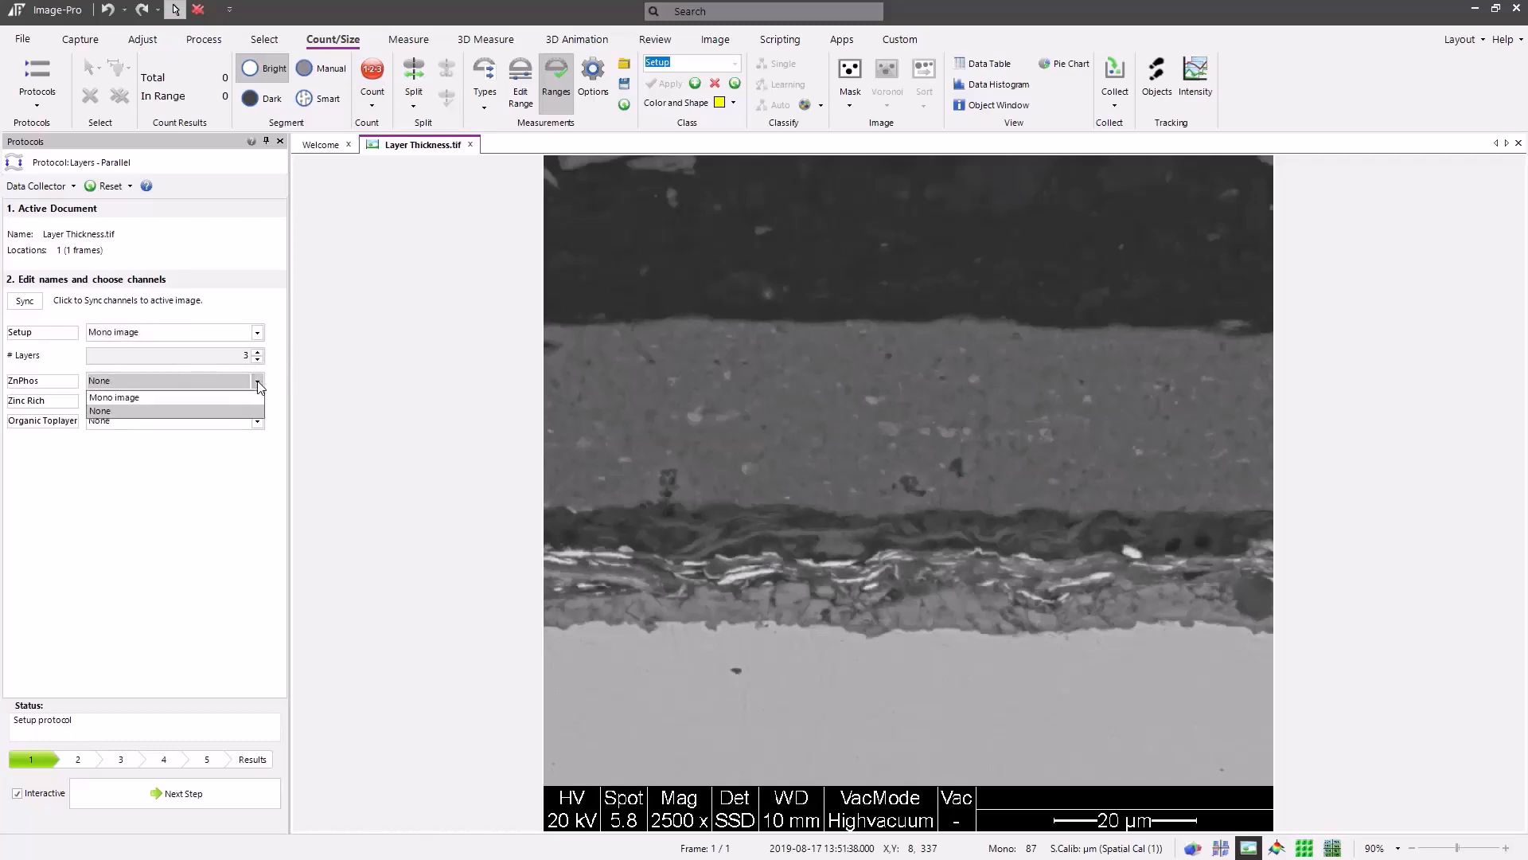
pyautogui.click(233, 398)
pyautogui.click(256, 402)
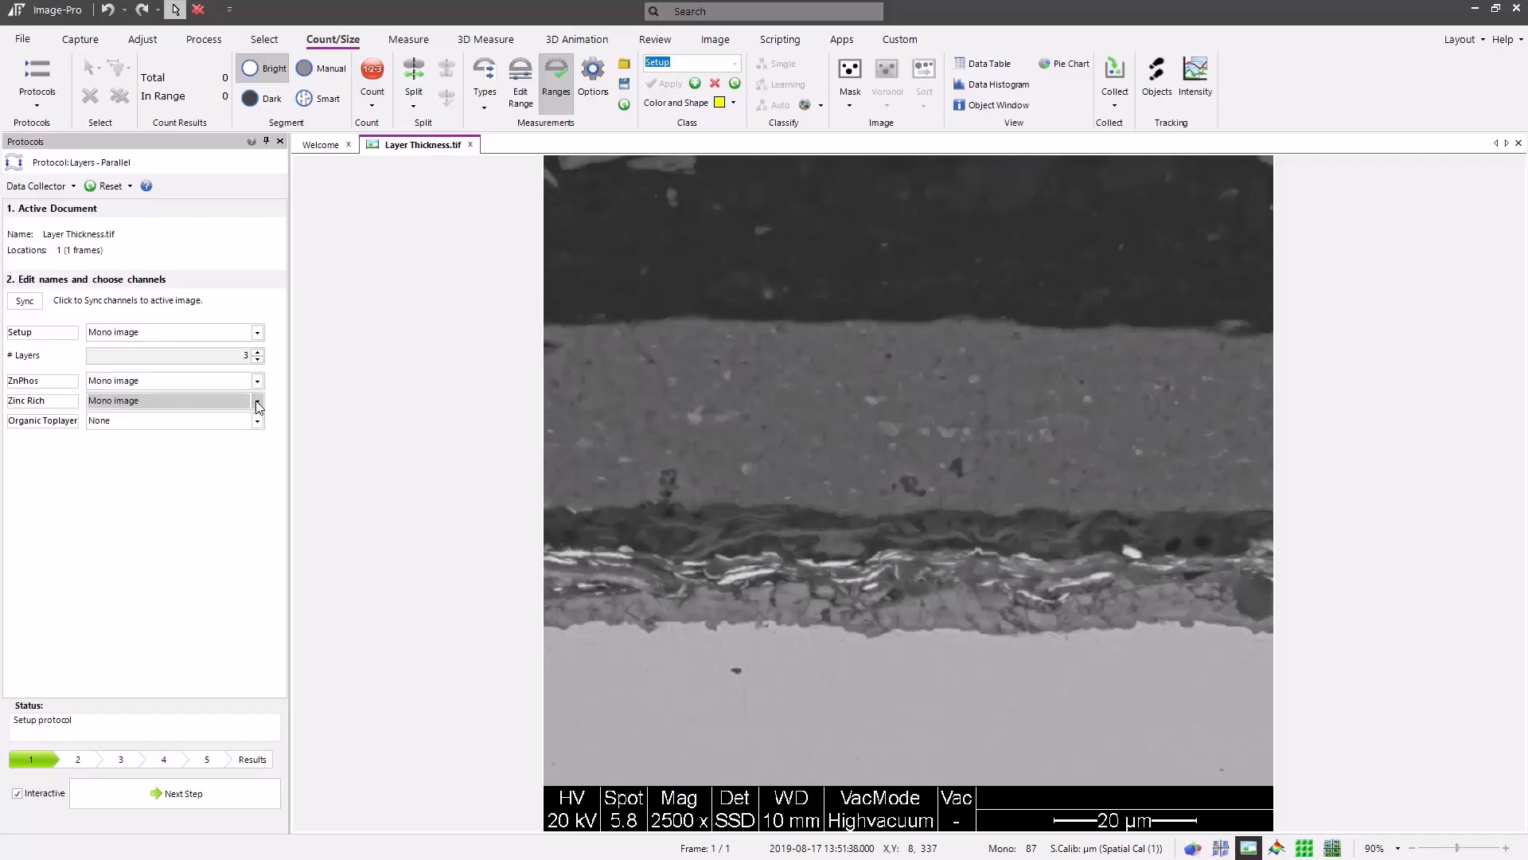
pyautogui.click(255, 421)
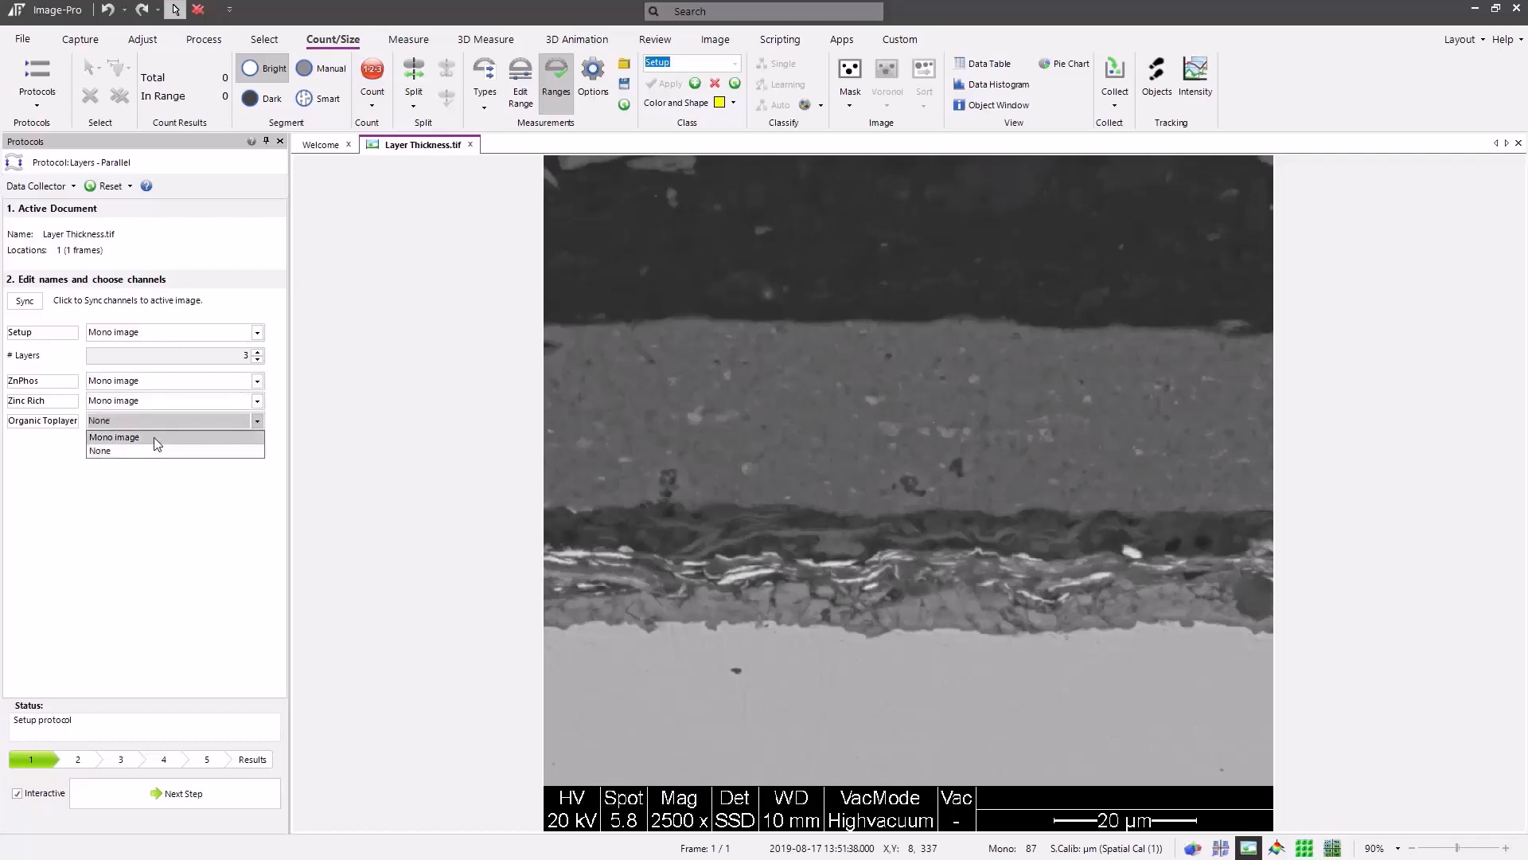
pyautogui.click(154, 437)
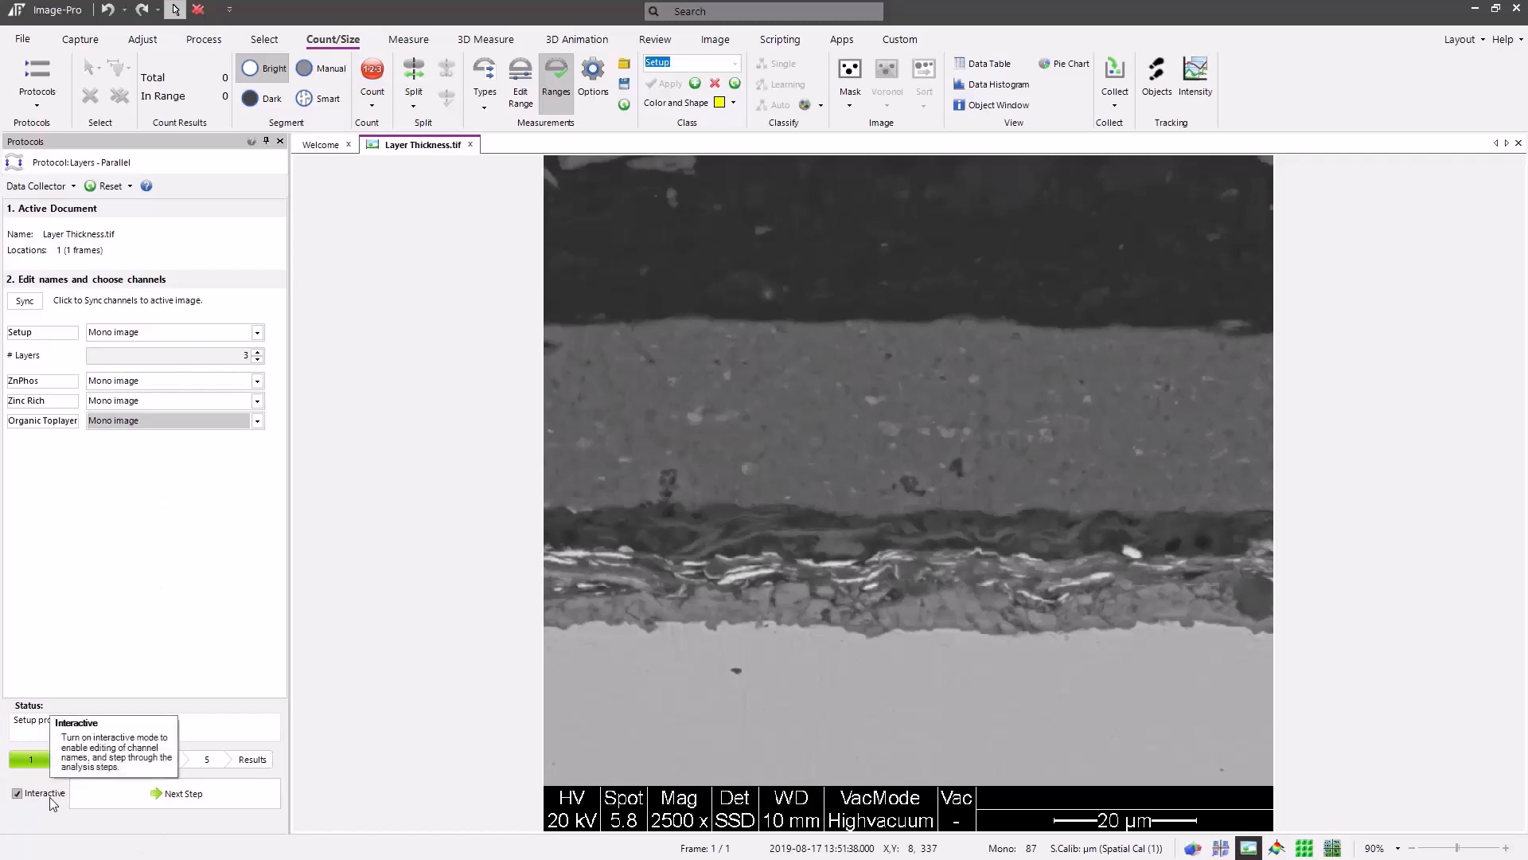
# Advance to the sampling setup, keep the Preset Horizontal orientation, and set the sampling frequency to 25
pyautogui.click(169, 805)
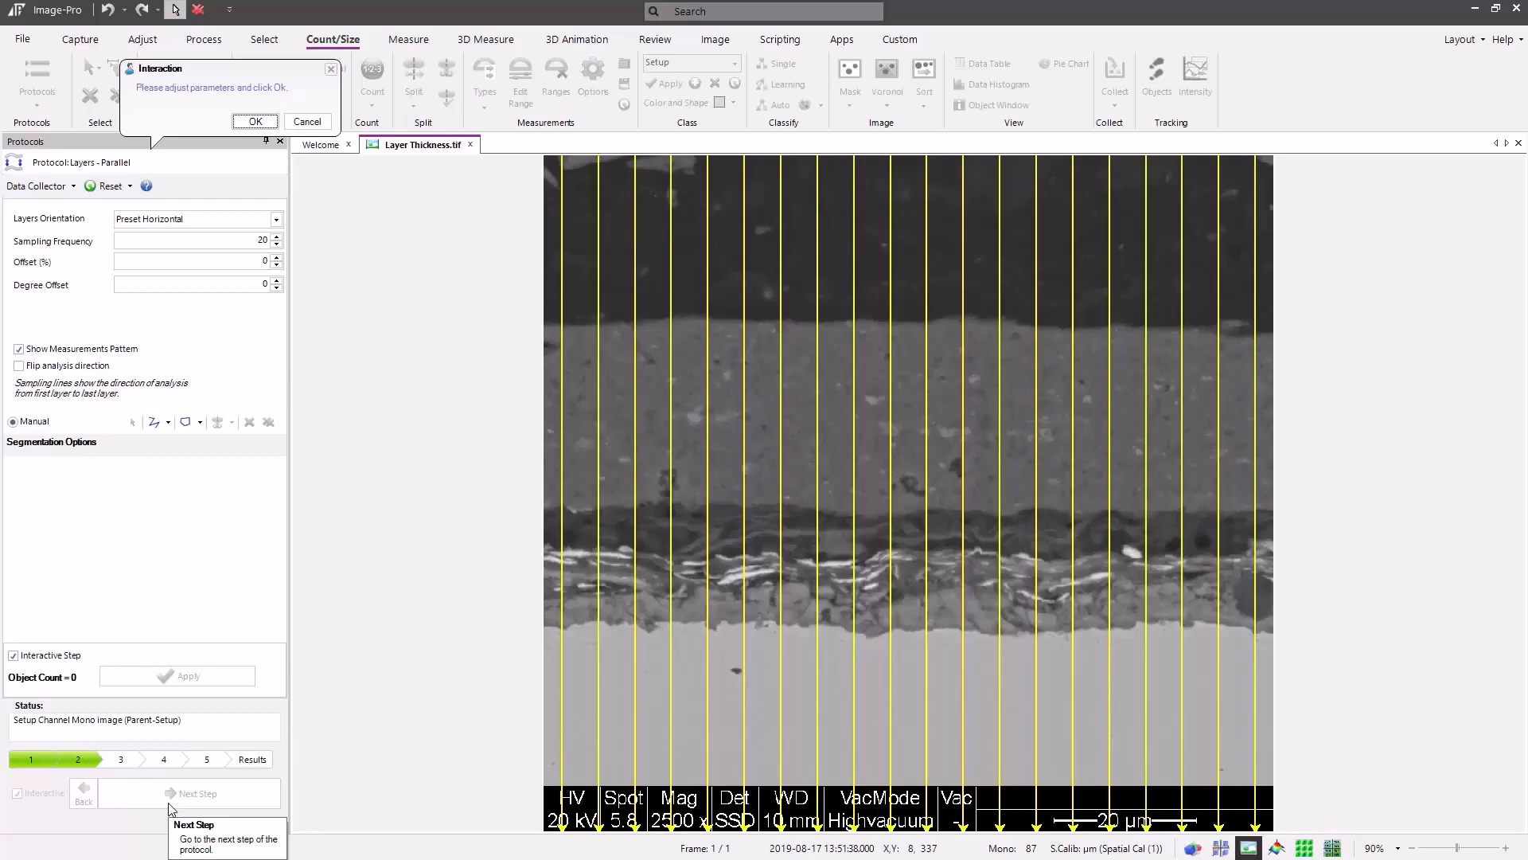
pyautogui.click(276, 223)
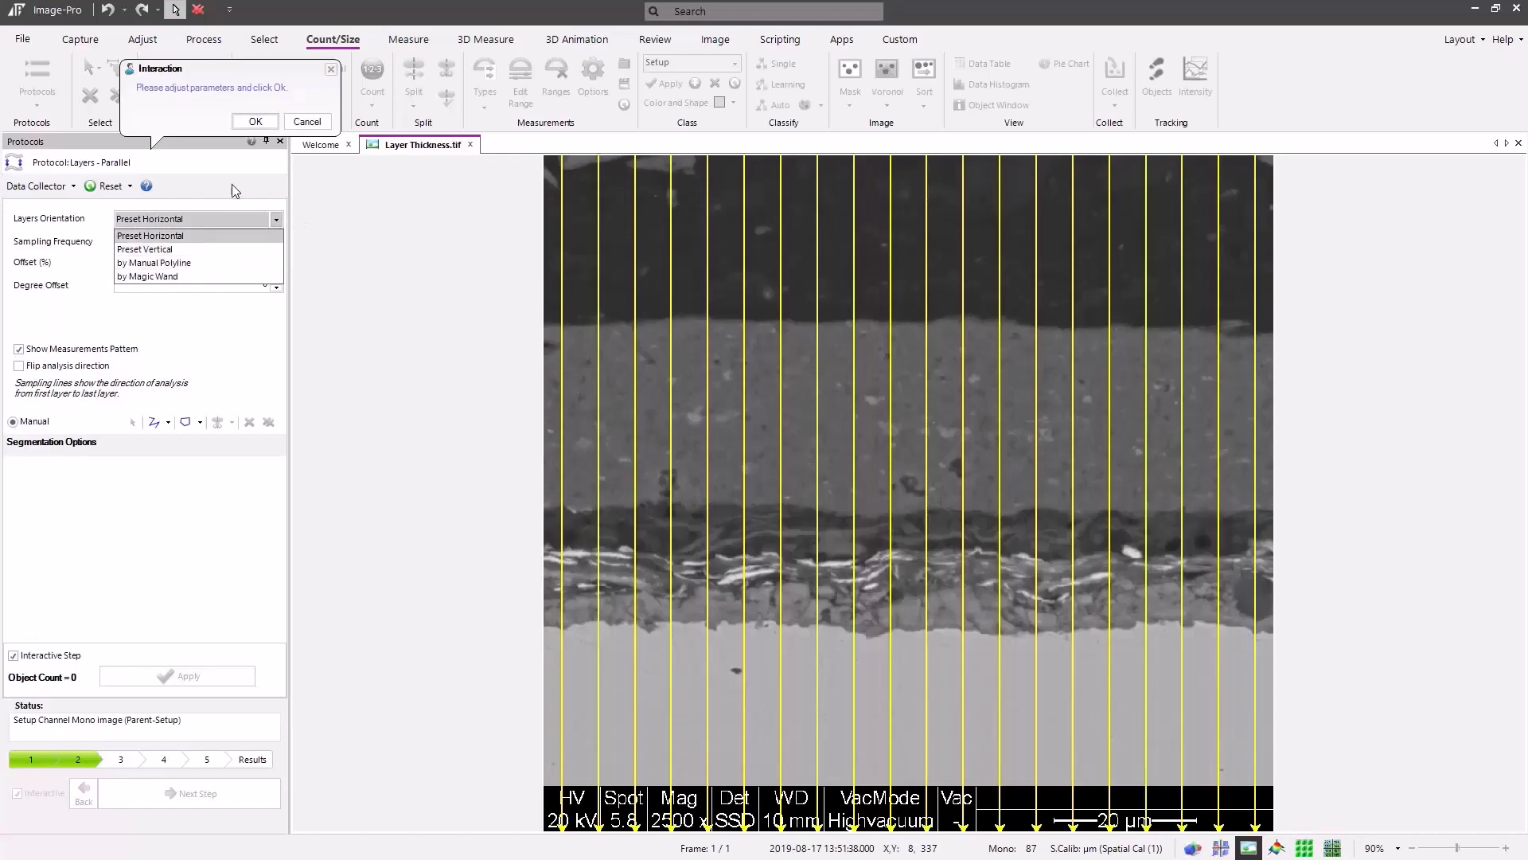
pyautogui.click(256, 181)
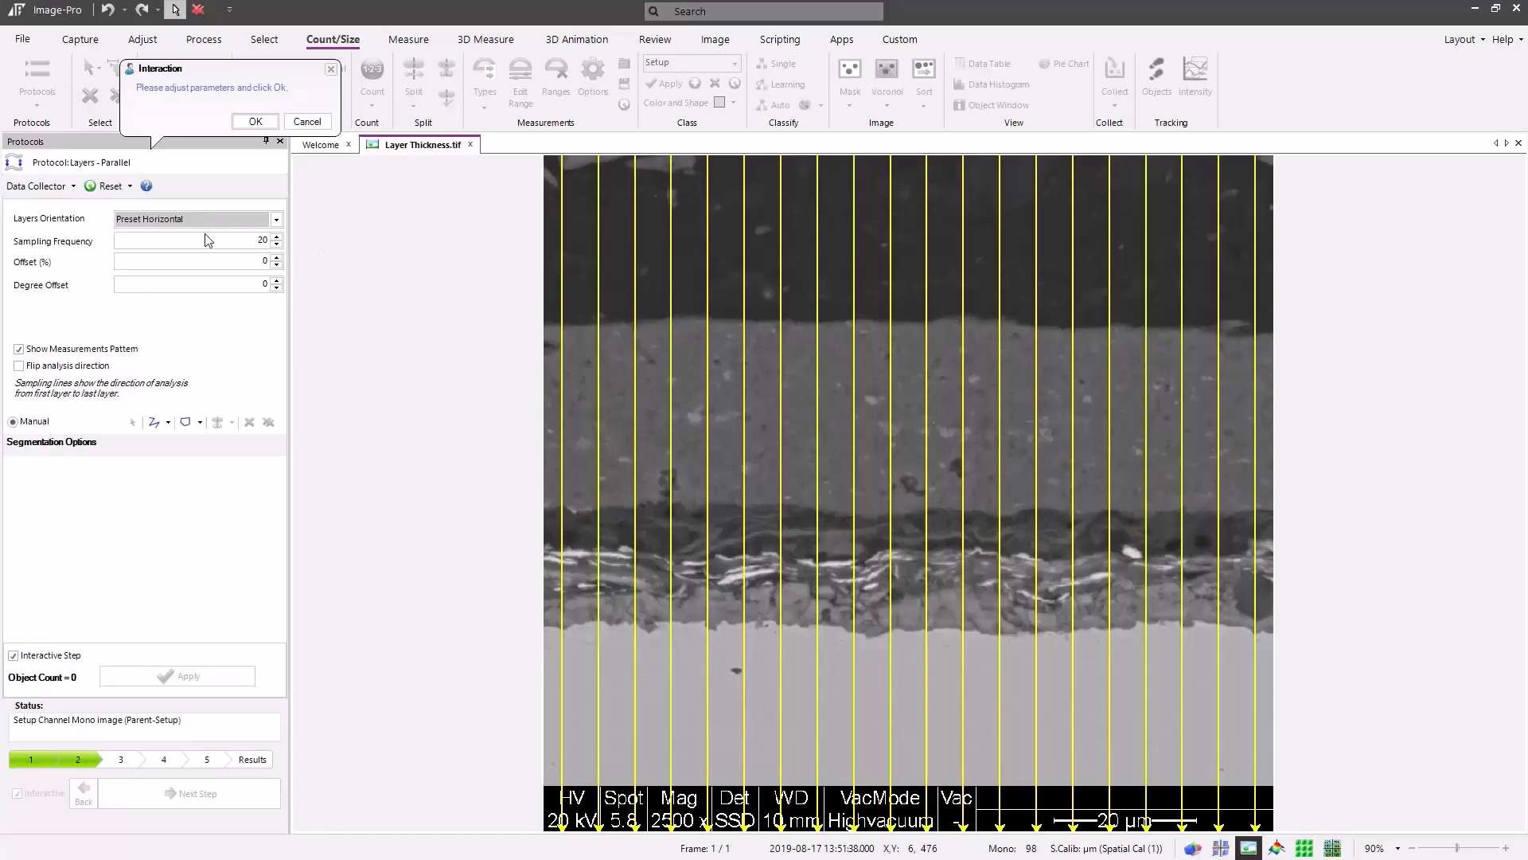
pyautogui.click(278, 238)
pyautogui.click(279, 237)
pyautogui.click(279, 237)
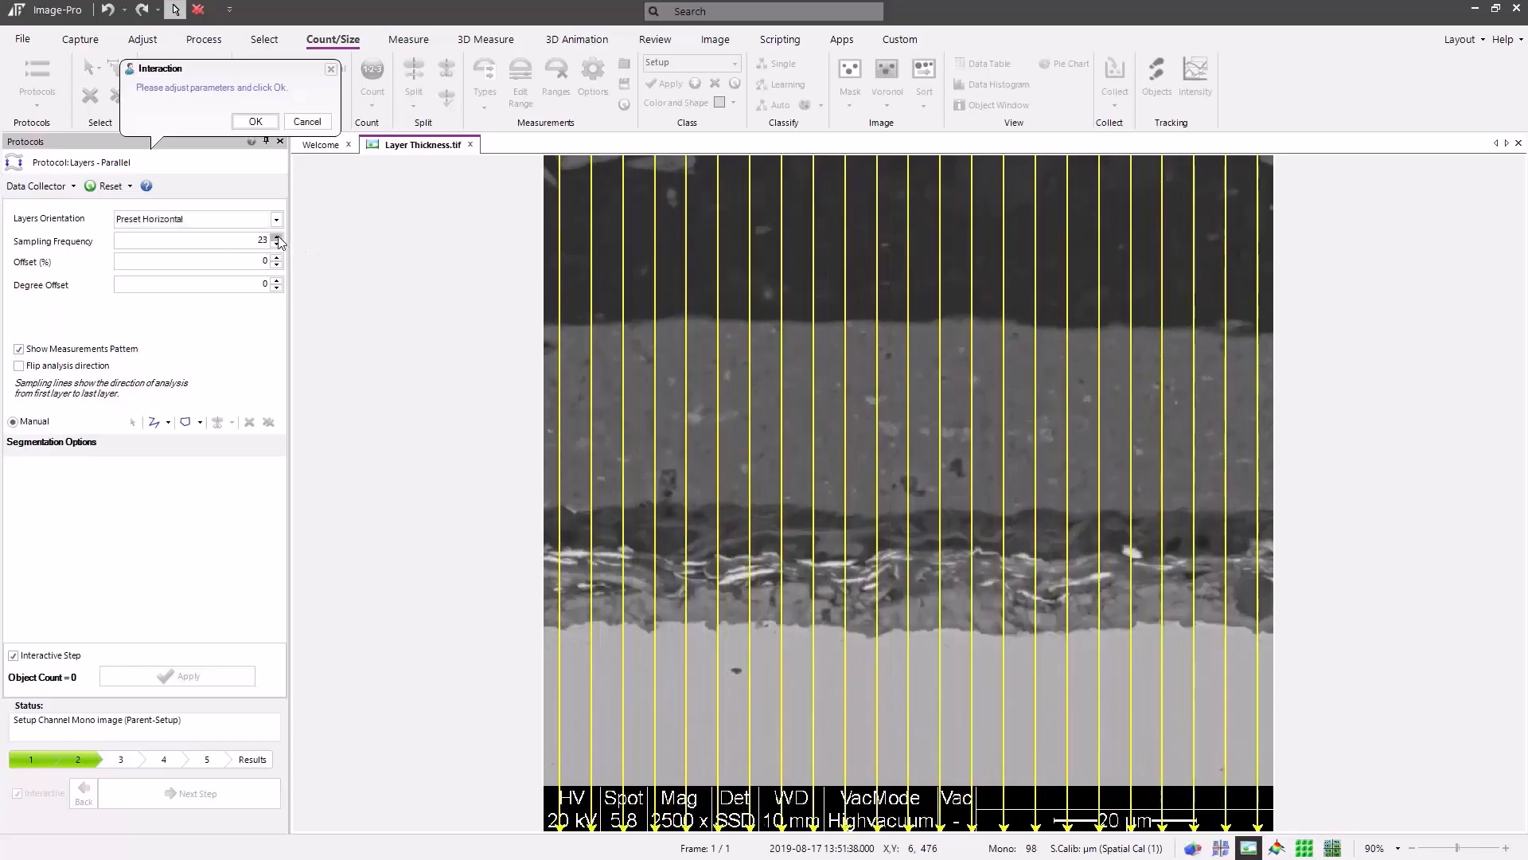
pyautogui.click(277, 236)
pyautogui.click(278, 236)
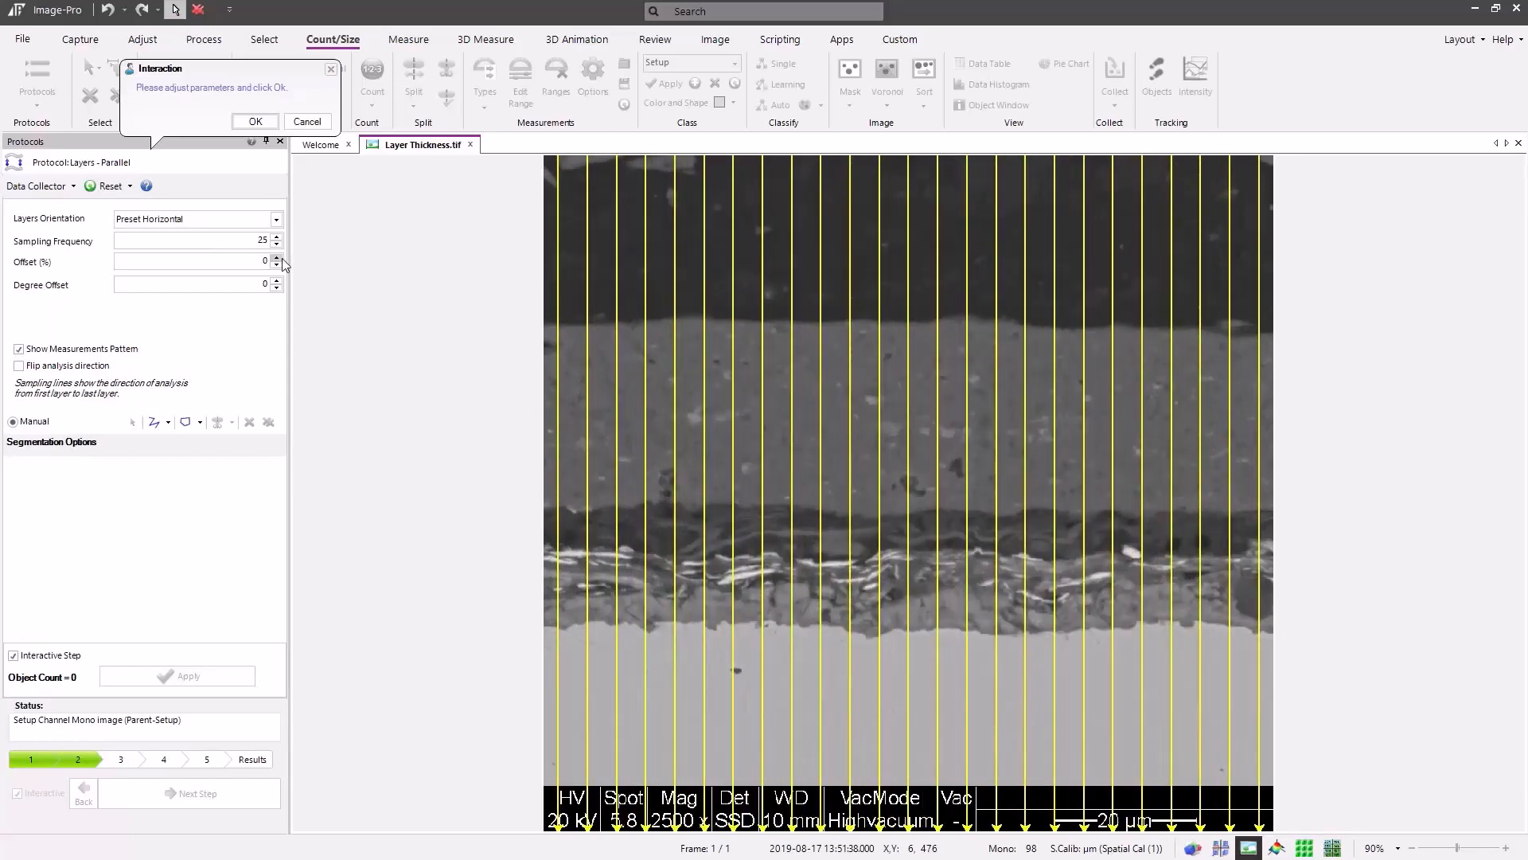
# Try a 4% offset for the sampling lines, and return the offset to 0
pyautogui.click(278, 257)
pyautogui.click(279, 257)
pyautogui.click(278, 257)
pyautogui.click(278, 257)
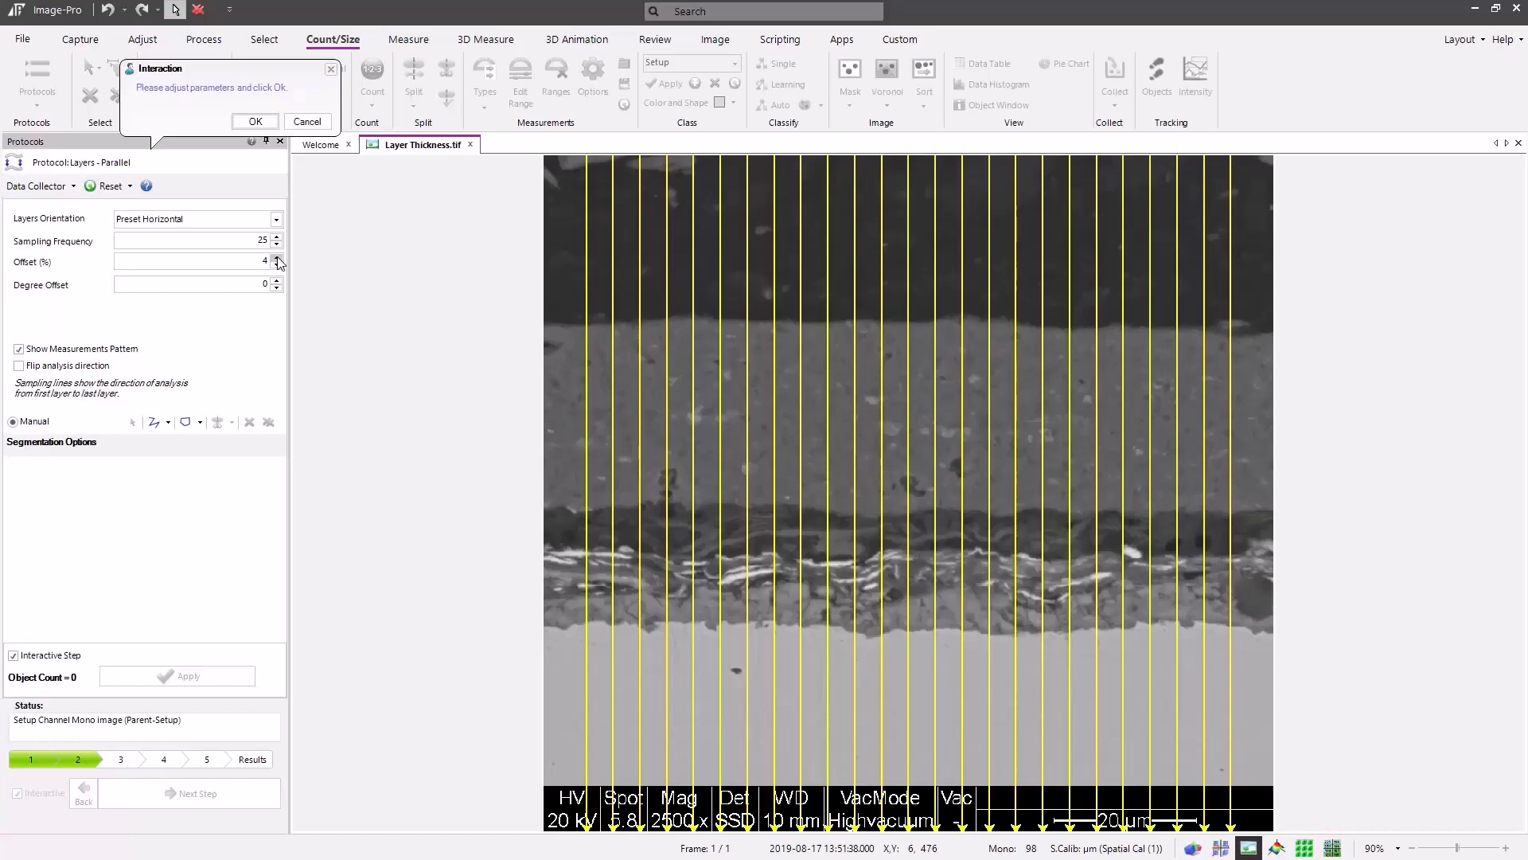
pyautogui.click(277, 266)
pyautogui.click(277, 266)
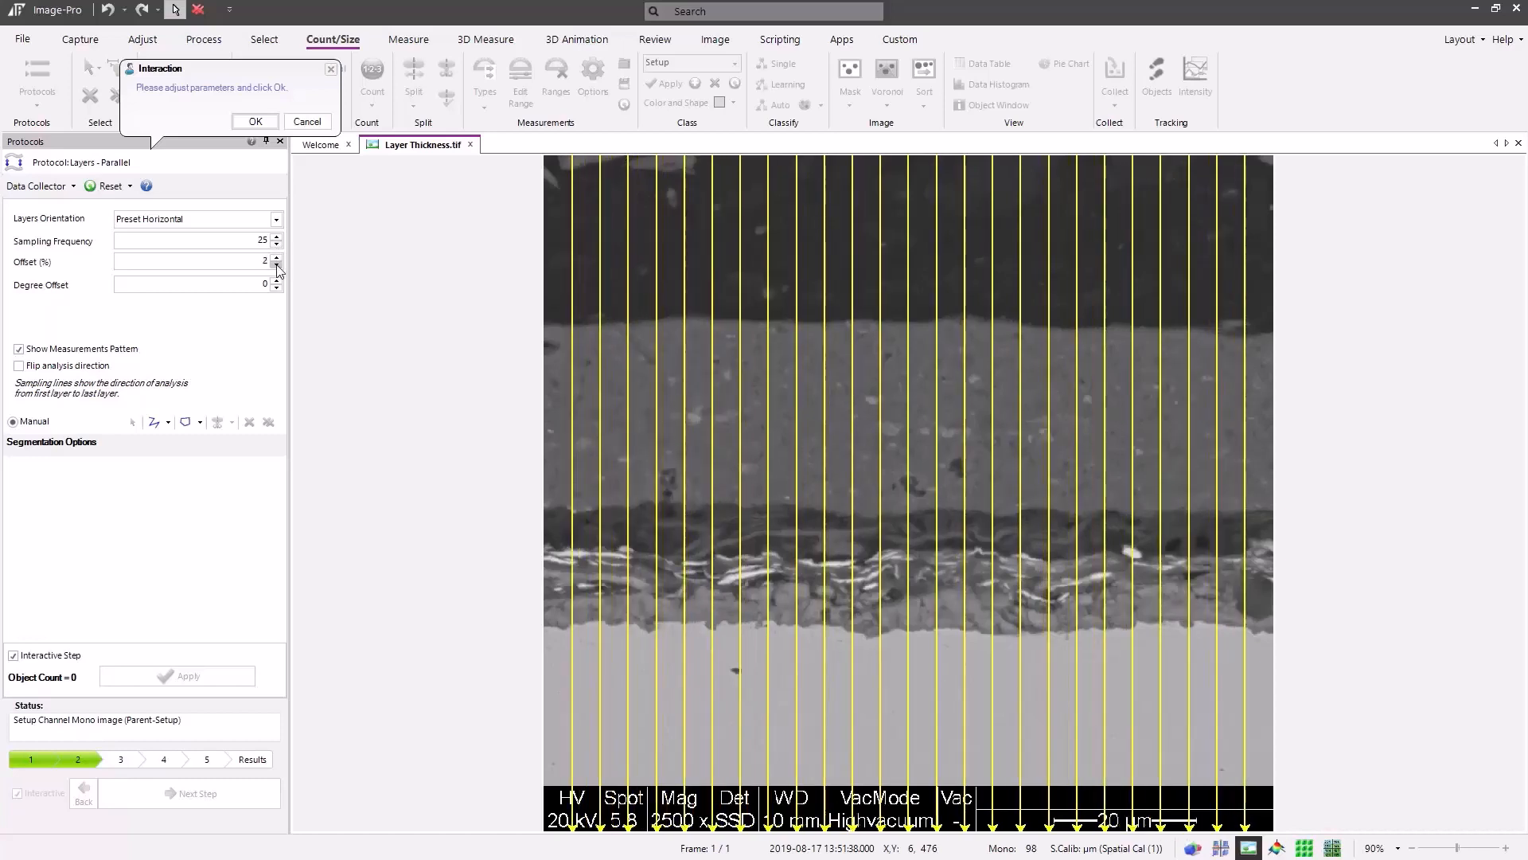
pyautogui.click(277, 266)
pyautogui.click(277, 265)
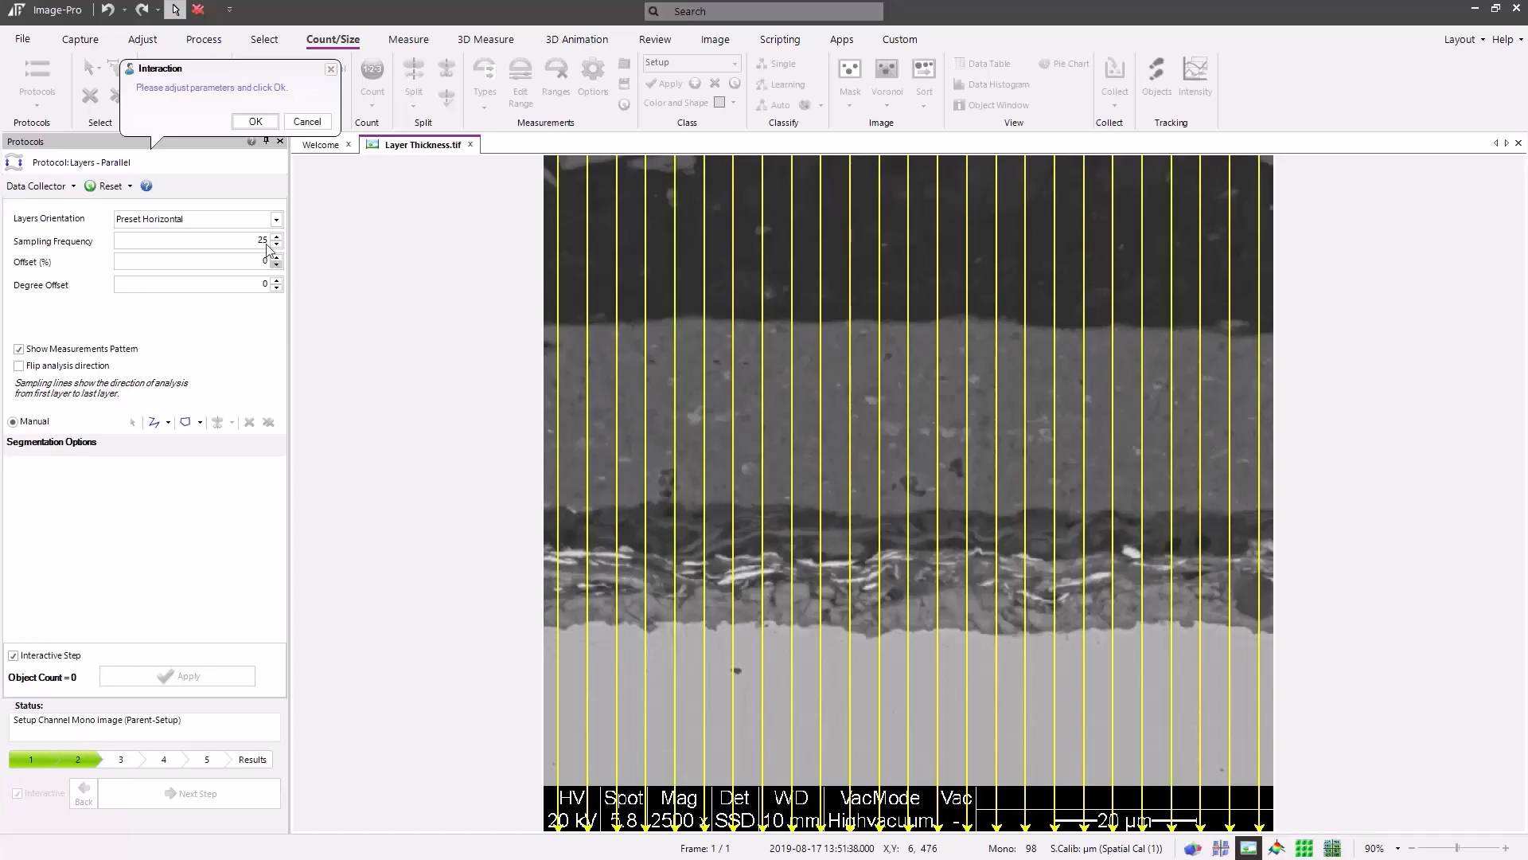
# Try a degree offset of 3 for the sampling lines, and return it to 0
pyautogui.click(276, 281)
pyautogui.click(275, 281)
pyautogui.click(275, 281)
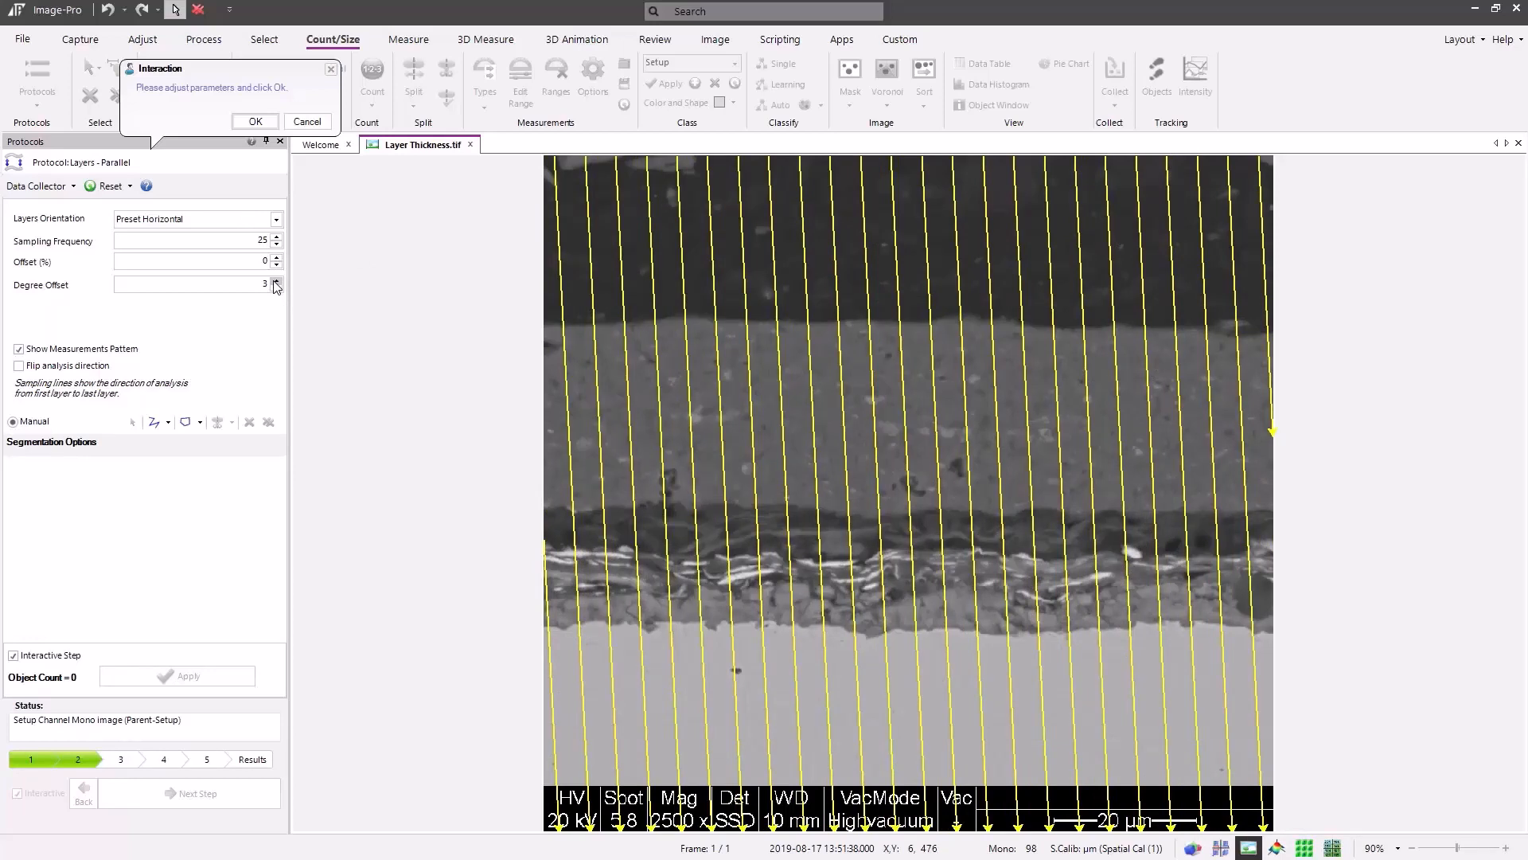
pyautogui.click(277, 289)
pyautogui.click(277, 288)
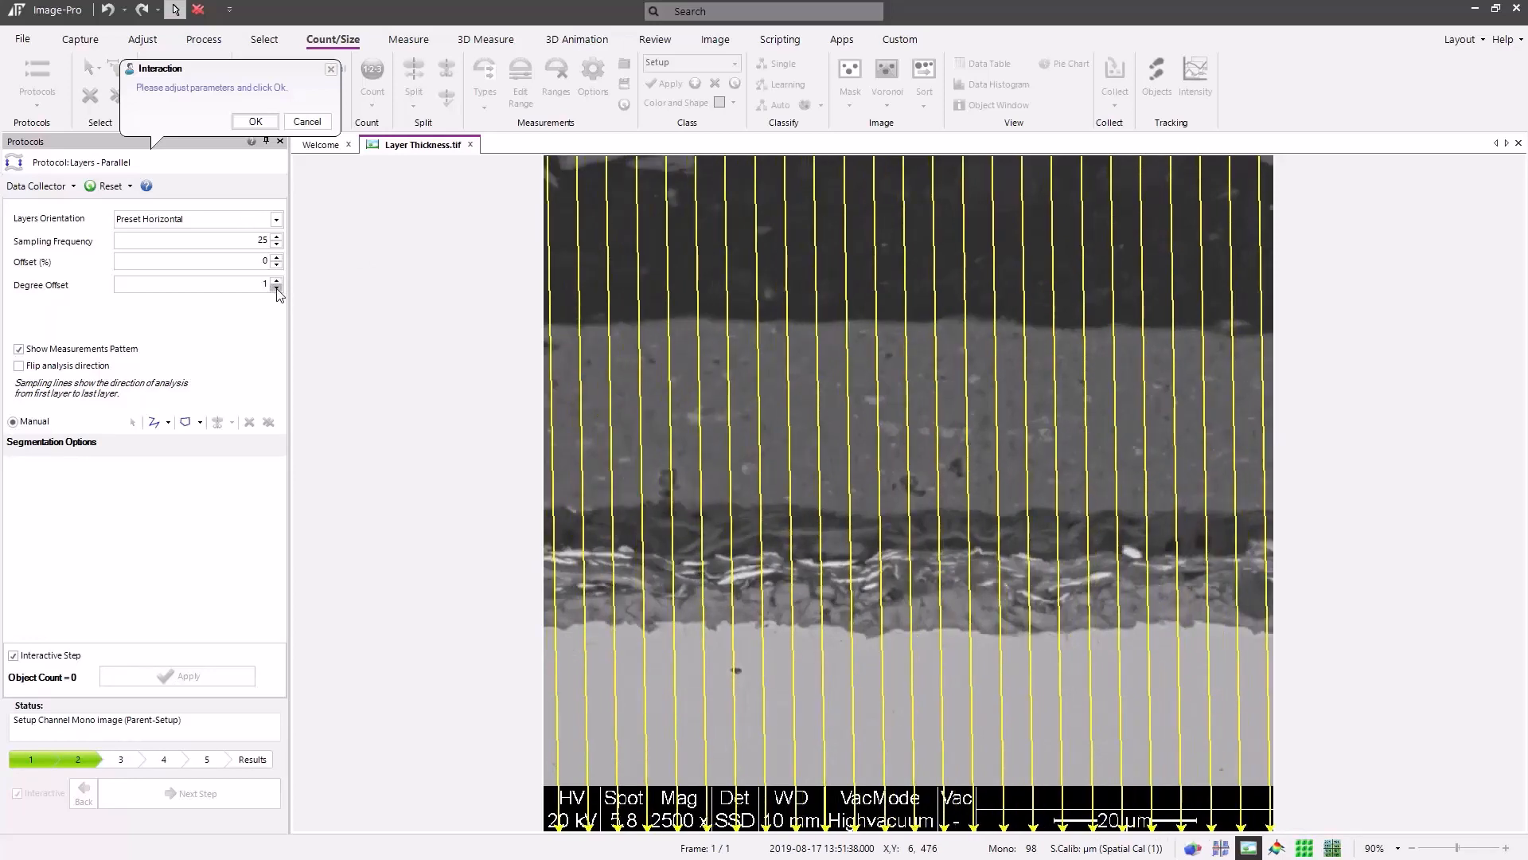
pyautogui.click(277, 288)
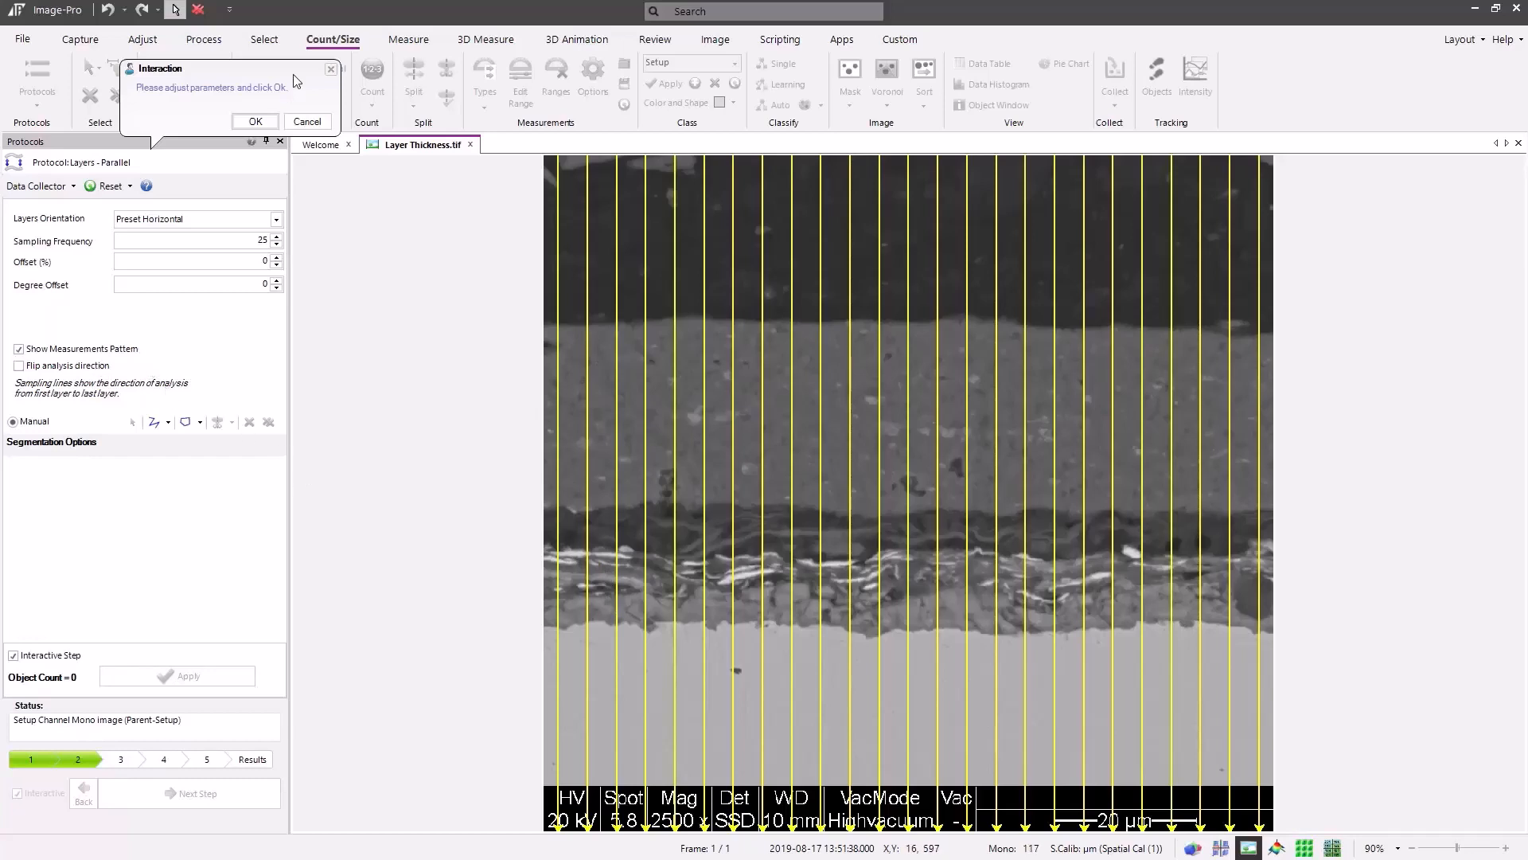
# Accept the sampling setup and outline the thick grey band as the ZnPhos layer with the Magic Wand
pyautogui.click(255, 122)
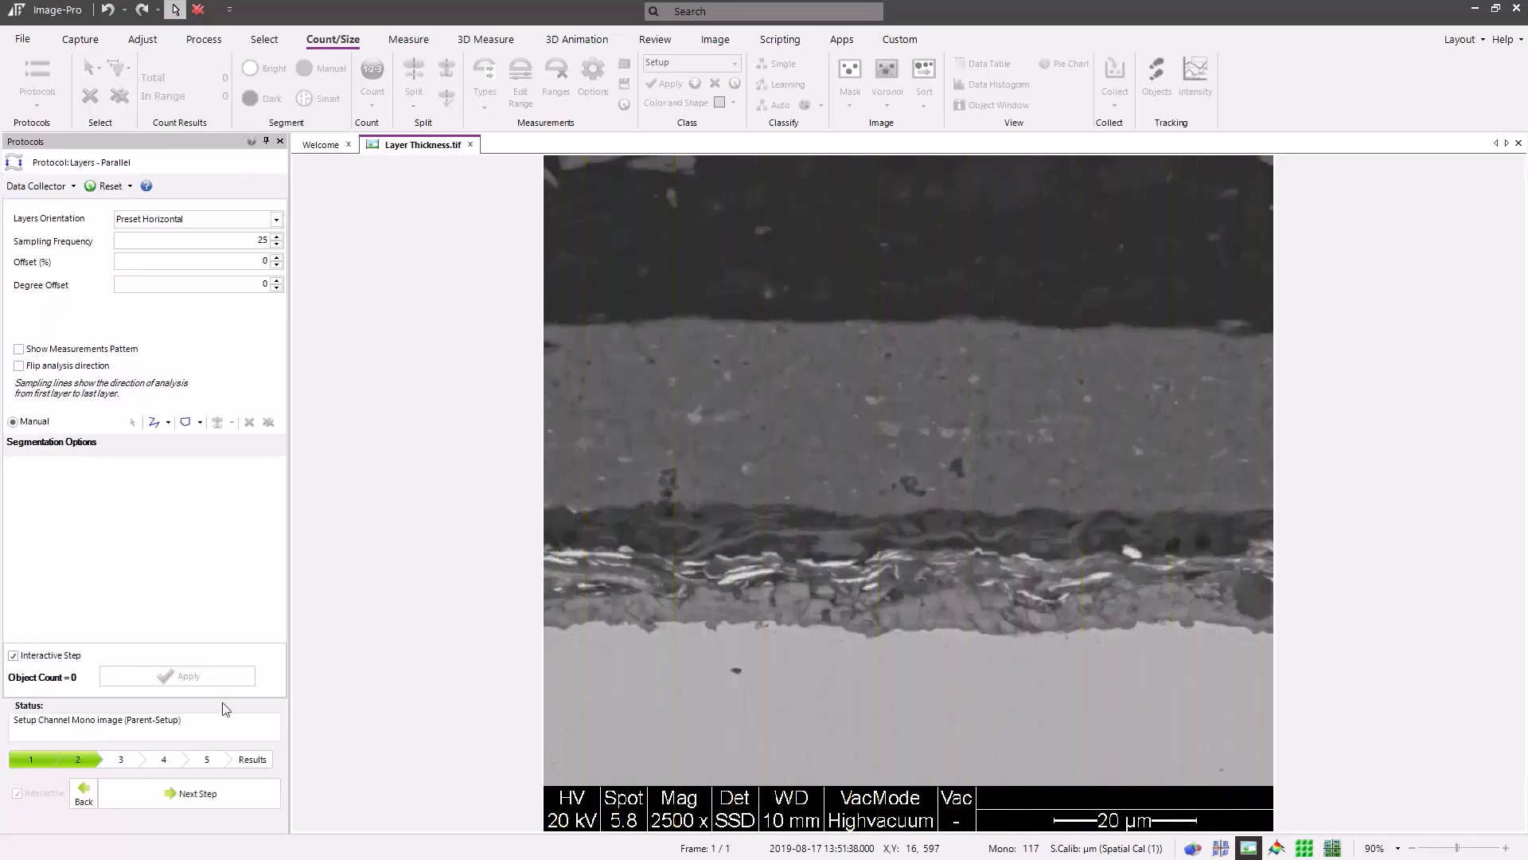
pyautogui.click(226, 795)
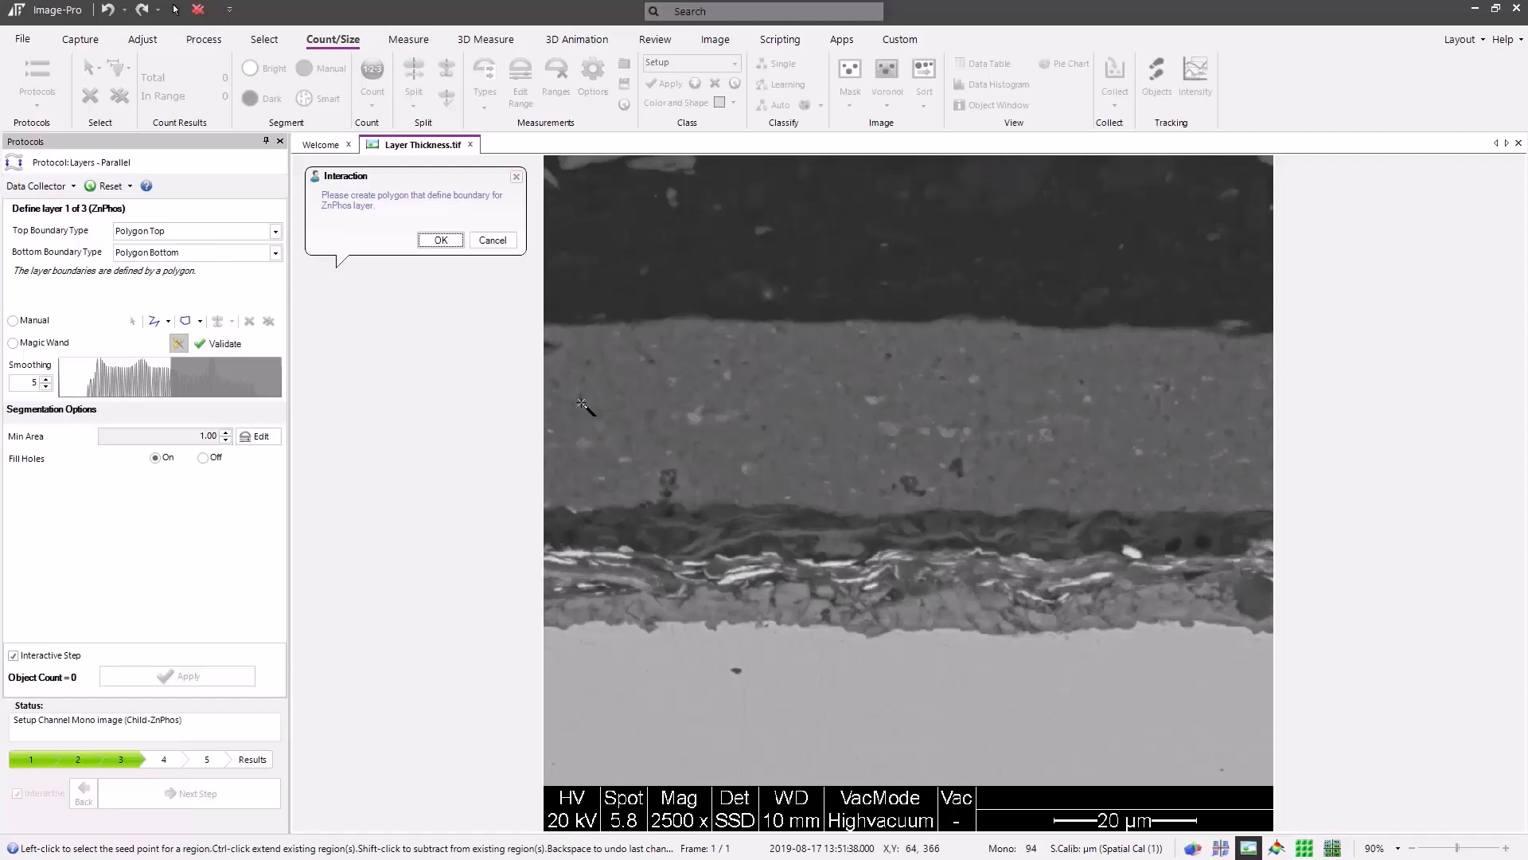
pyautogui.click(654, 391)
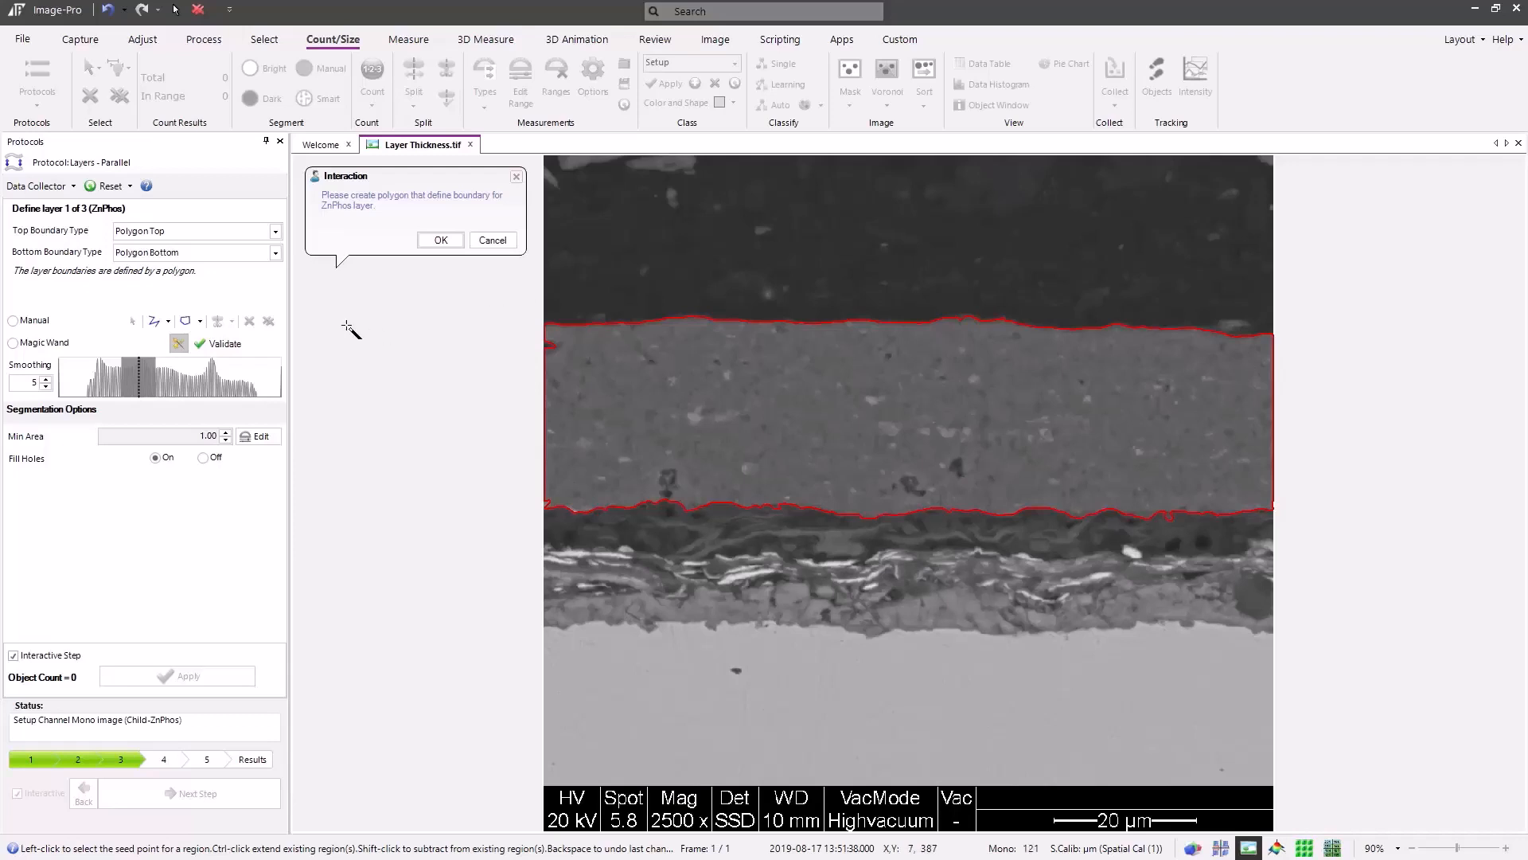
pyautogui.click(447, 246)
pyautogui.click(442, 240)
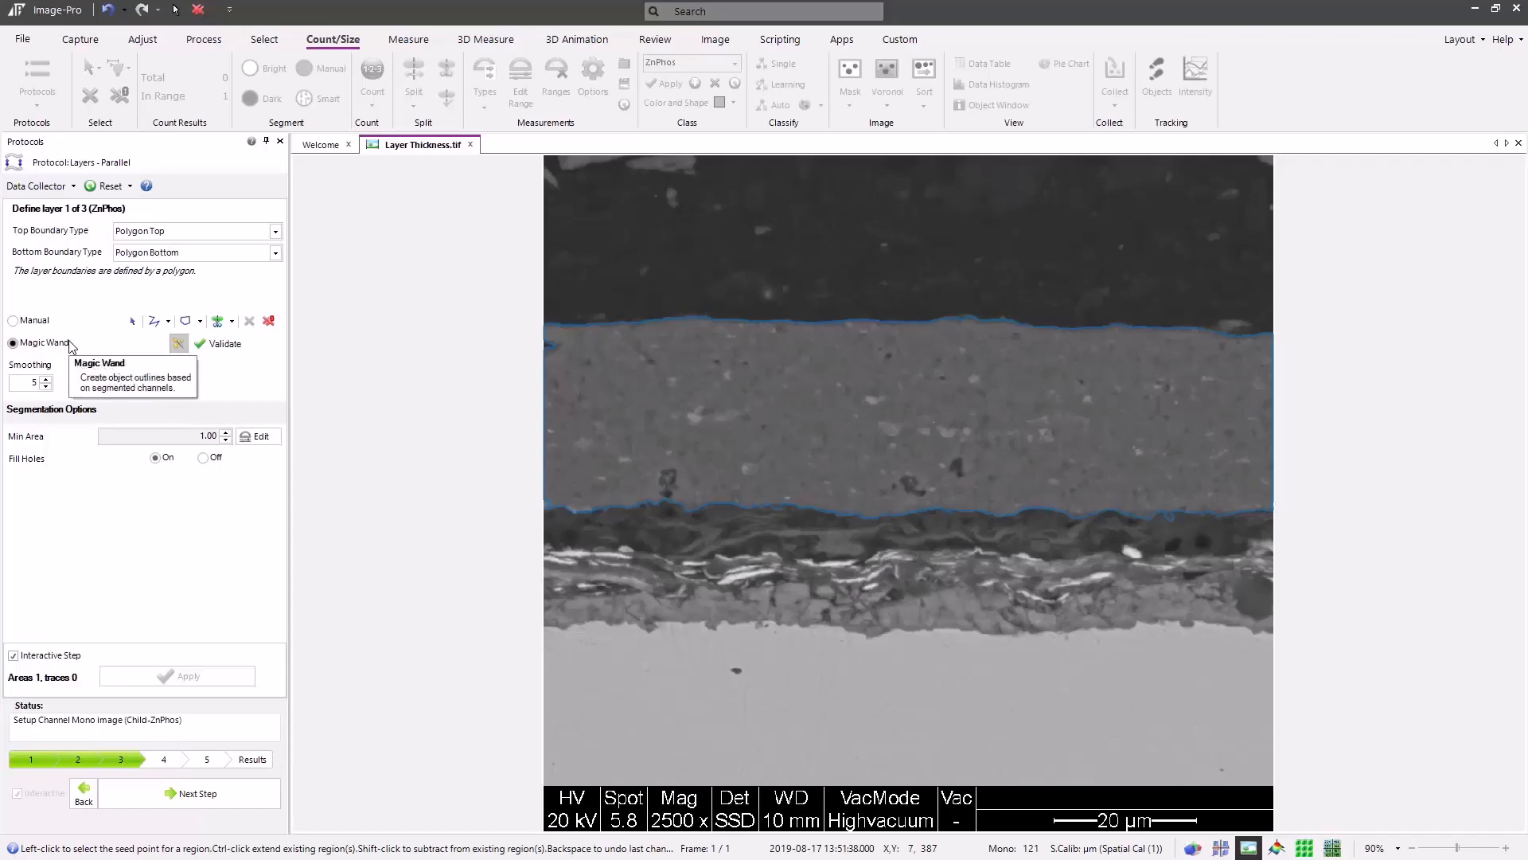
# Advance to the Zinc Rich layer and trace its bottom boundary as a polyline across the full image width, just above the bright streaks
pyautogui.click(189, 795)
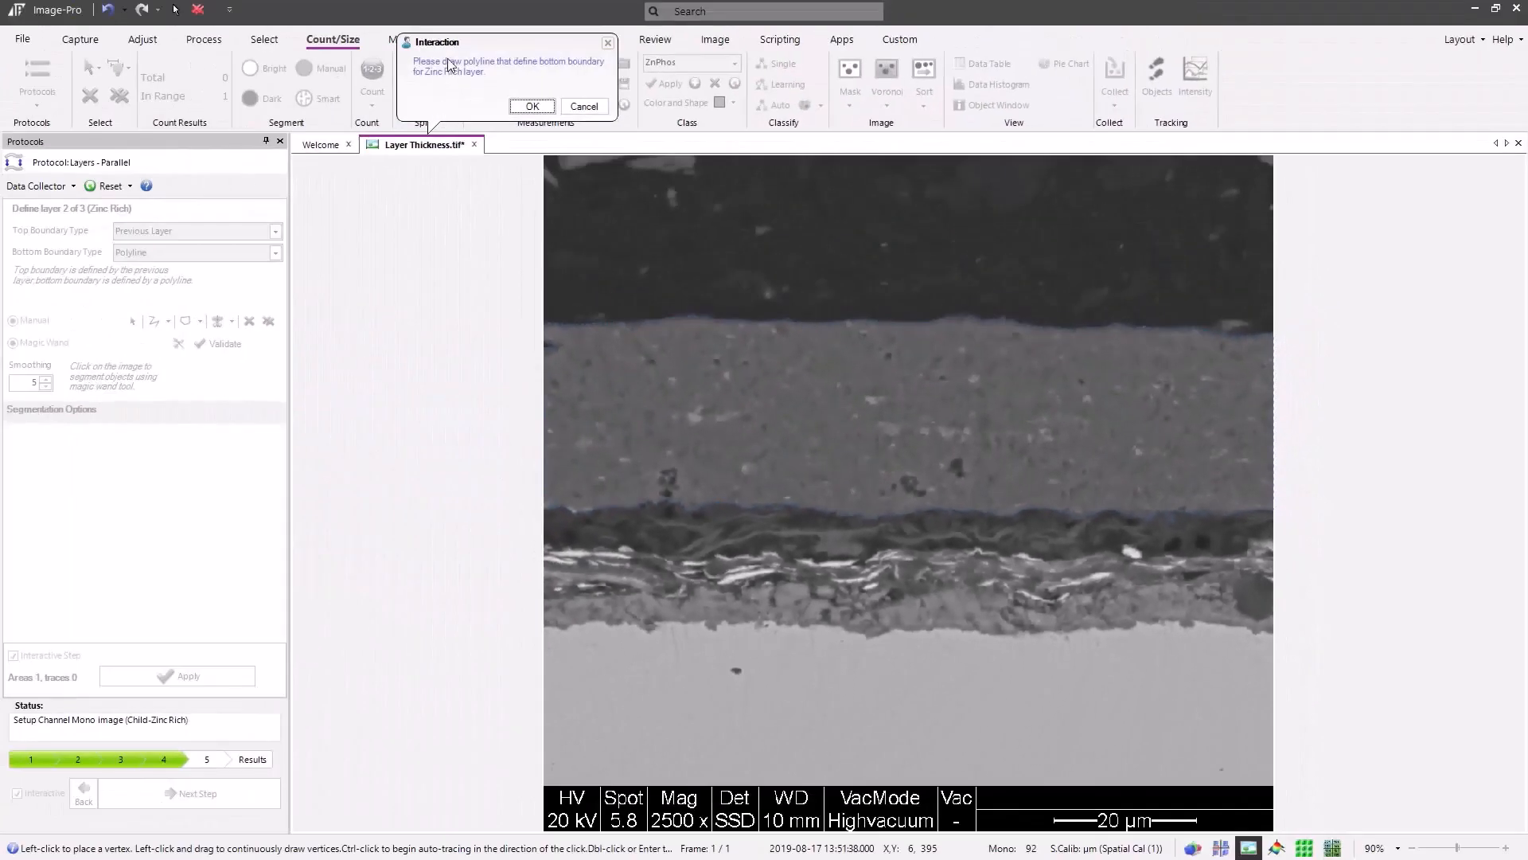
pyautogui.moveTo(447, 48); pyautogui.dragTo(350, 188)
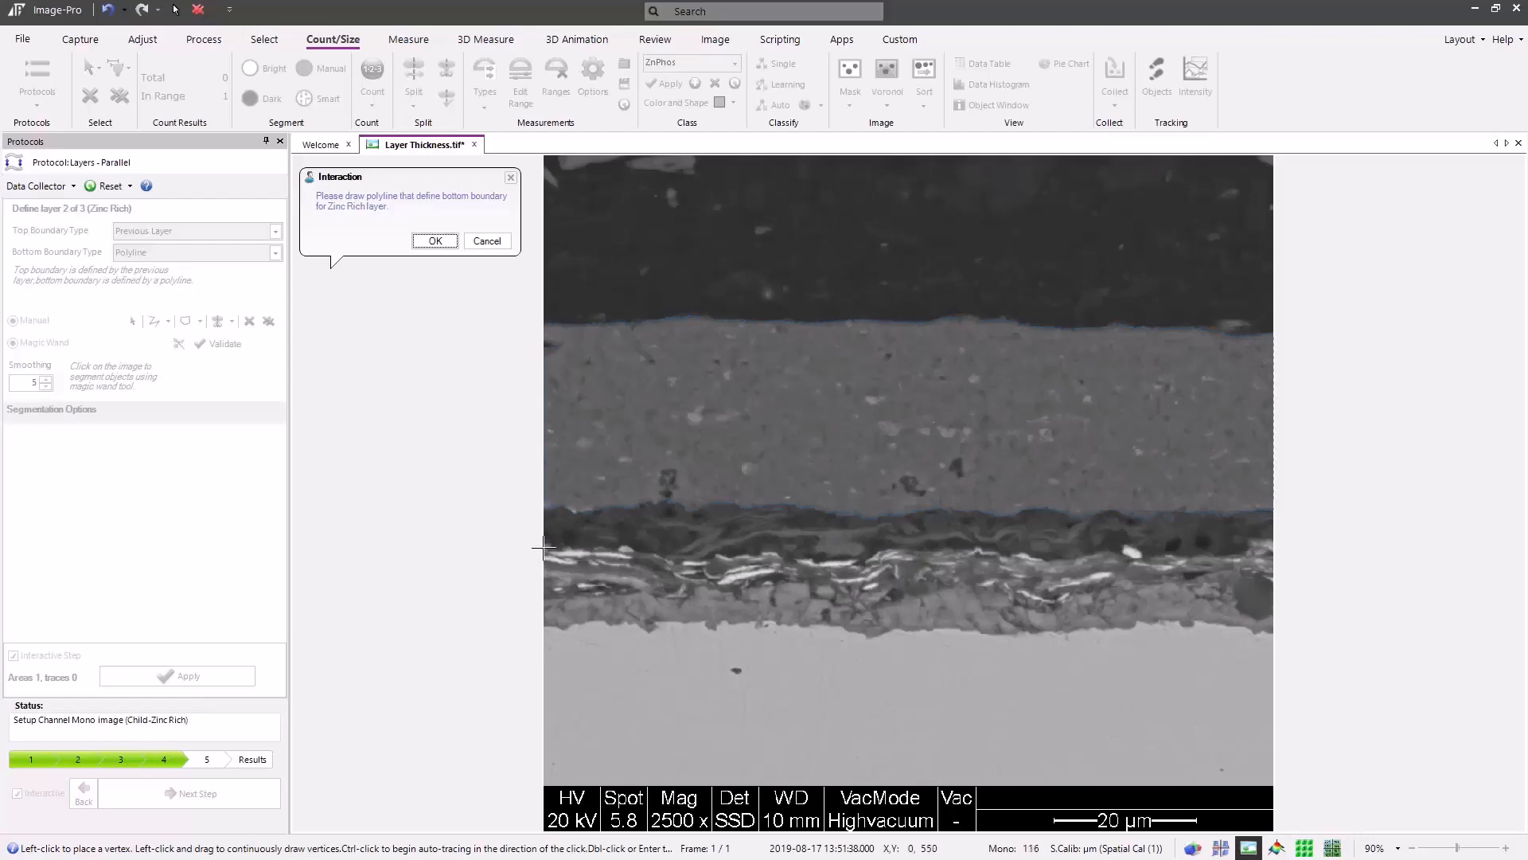
pyautogui.moveTo(543, 547)
pyautogui.mouseDown()
pyautogui.moveTo(1071, 560)
pyautogui.moveTo(1271, 543)
pyautogui.mouseUp()
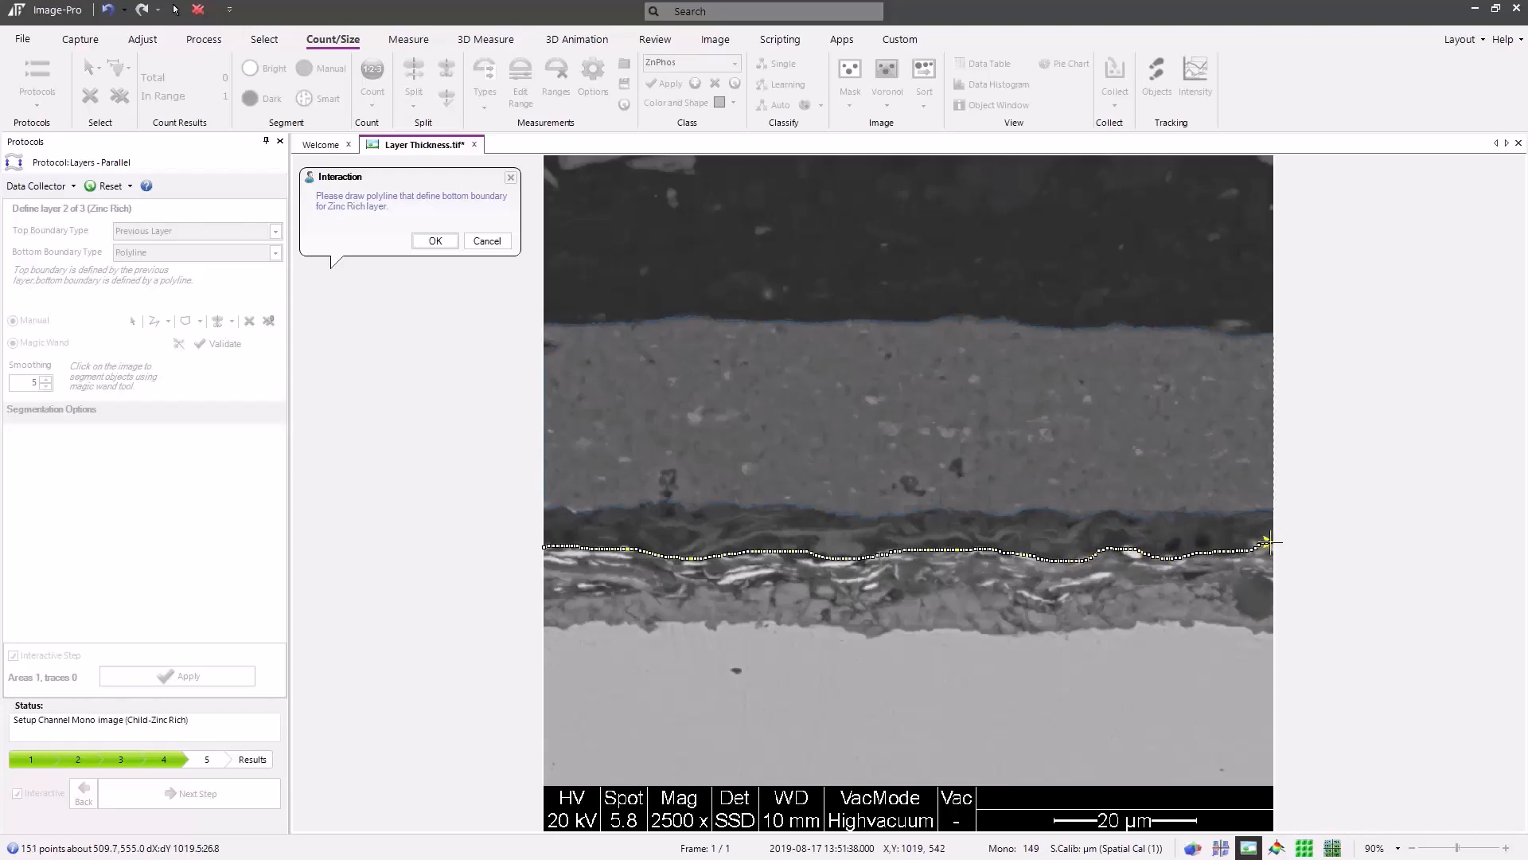
pyautogui.doubleClick(1270, 543)
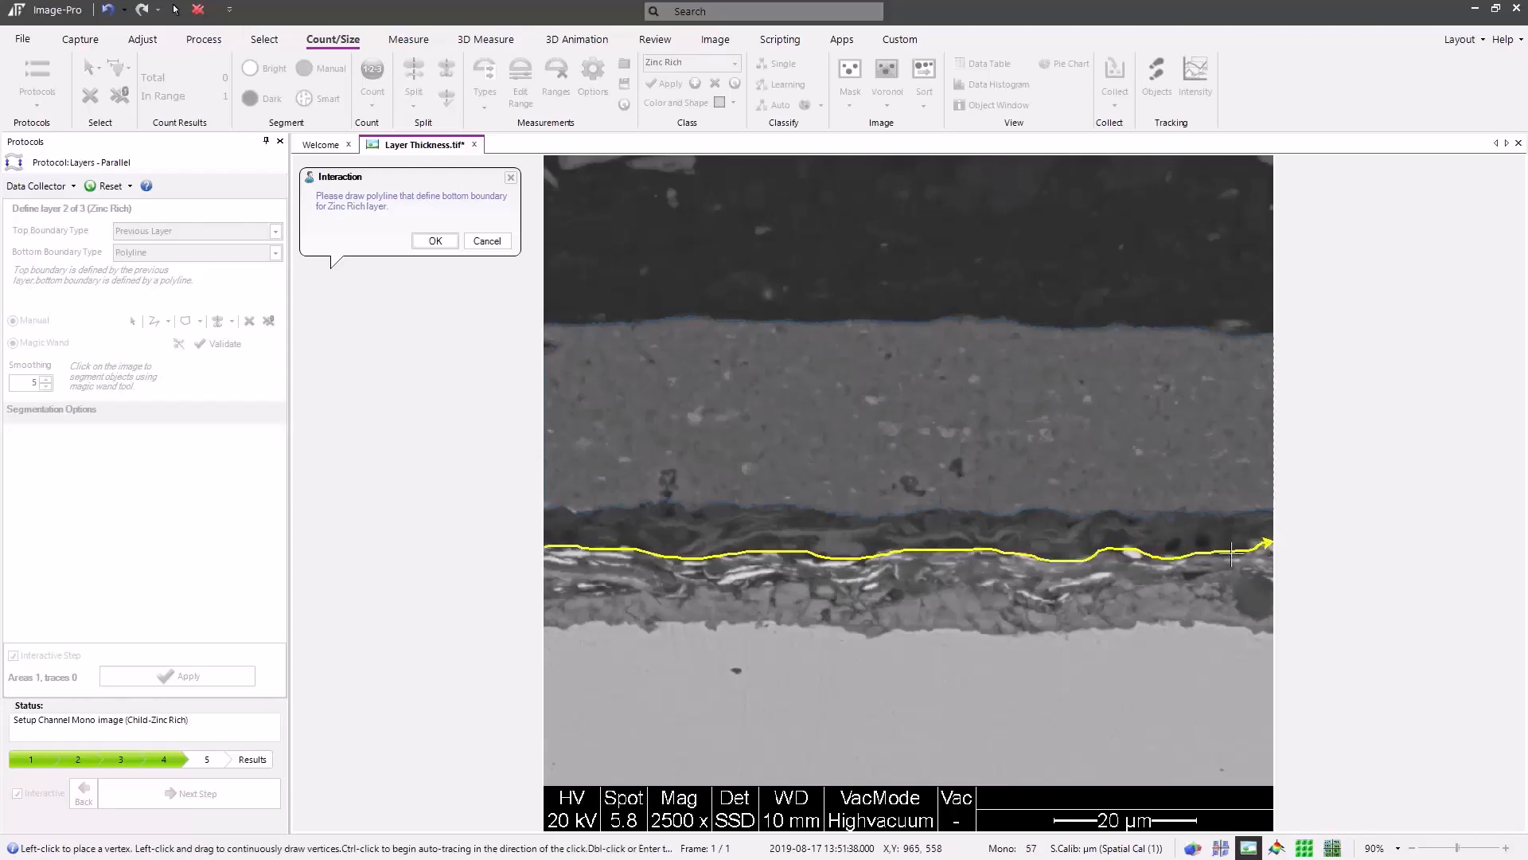
pyautogui.click(436, 241)
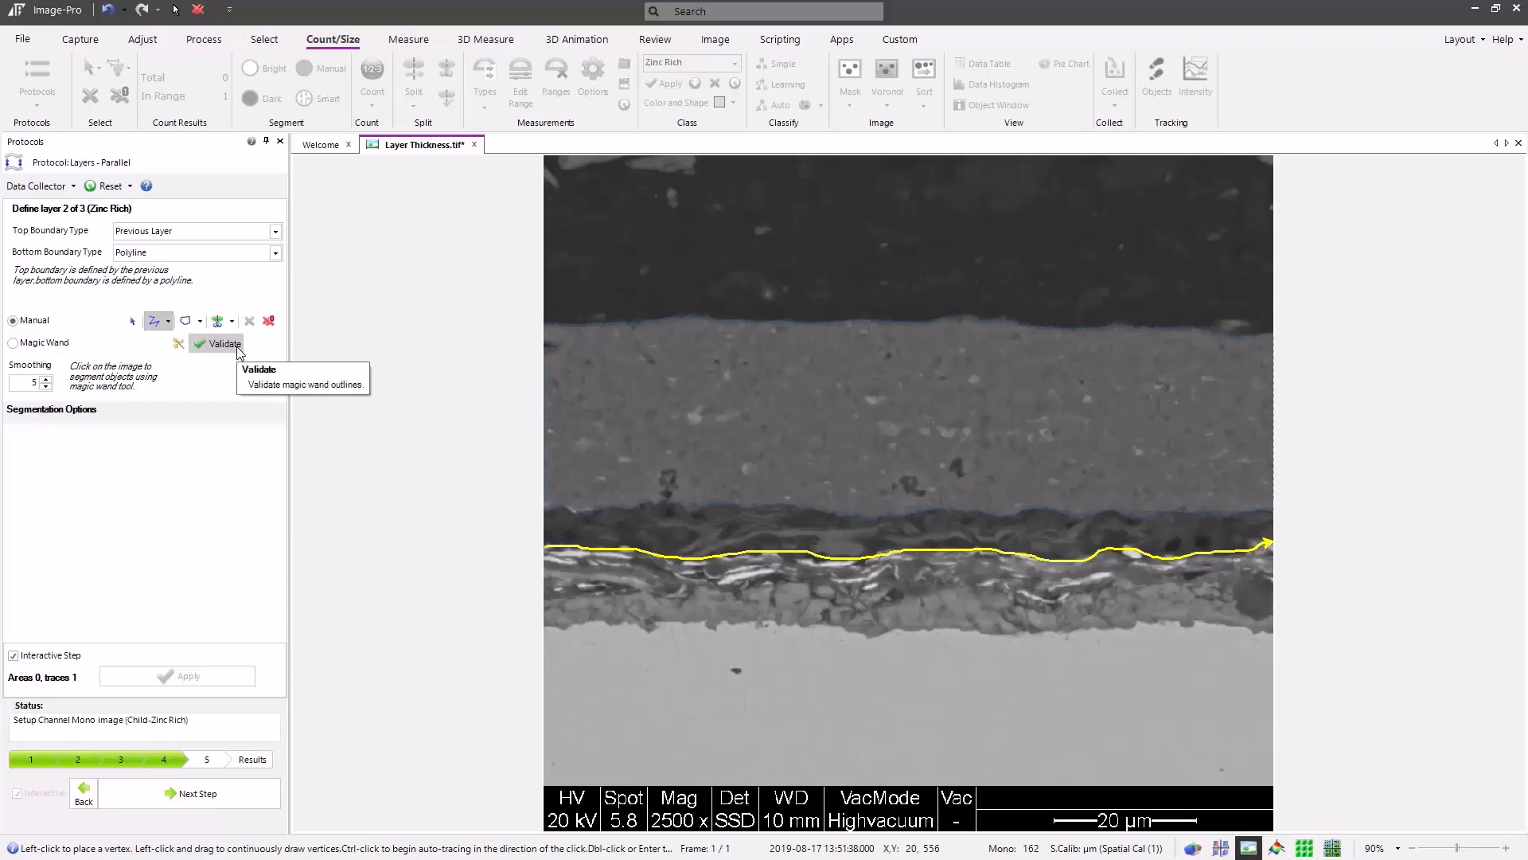
# Define the Organic Toplayer's bottom boundary by selecting the light base region with the Magic Wand, and generate the results
pyautogui.click(208, 798)
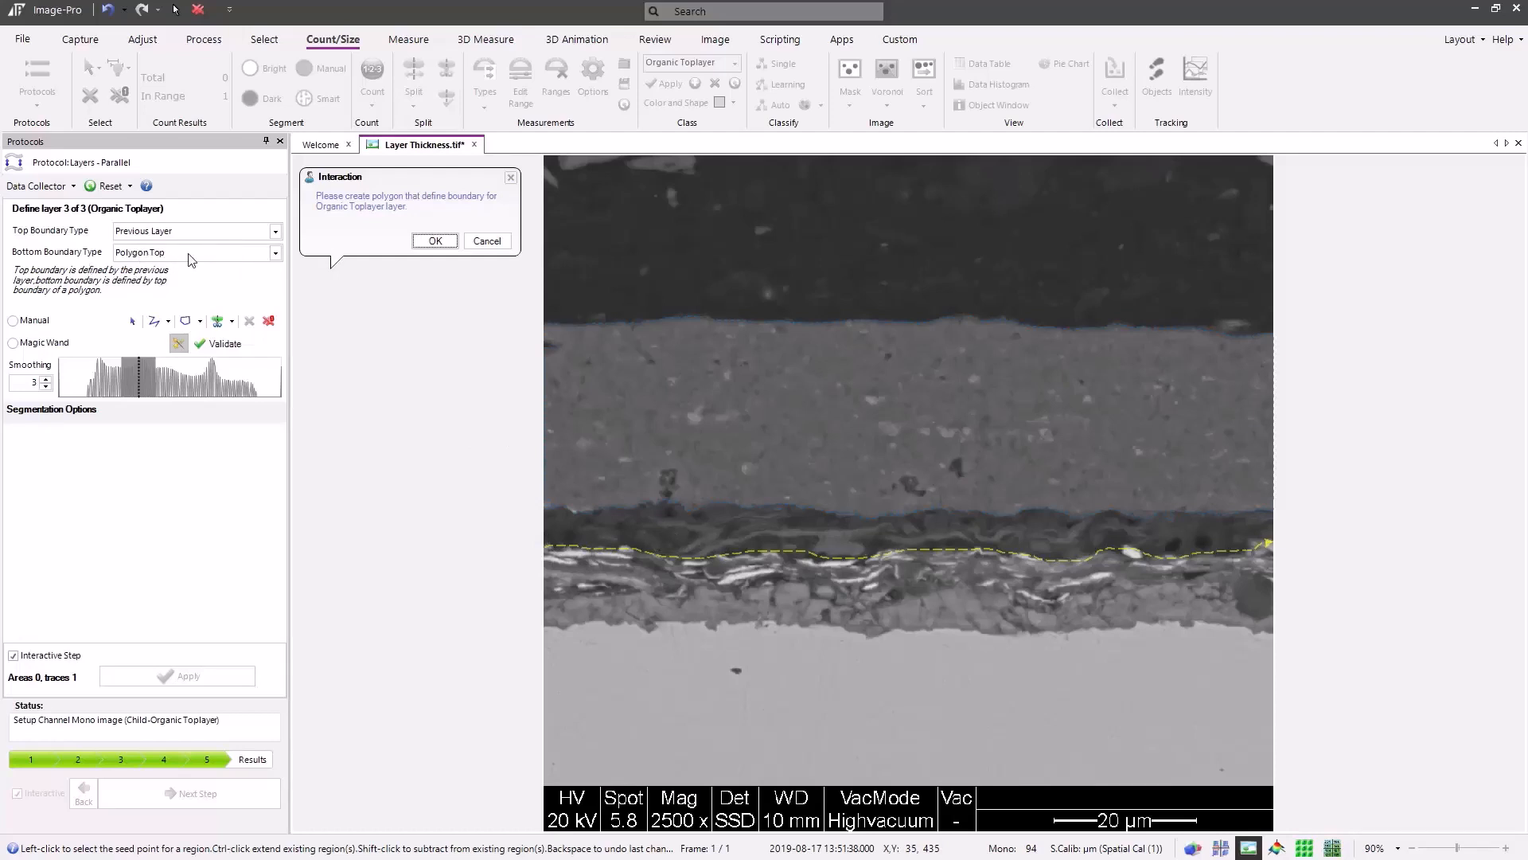
pyautogui.click(634, 679)
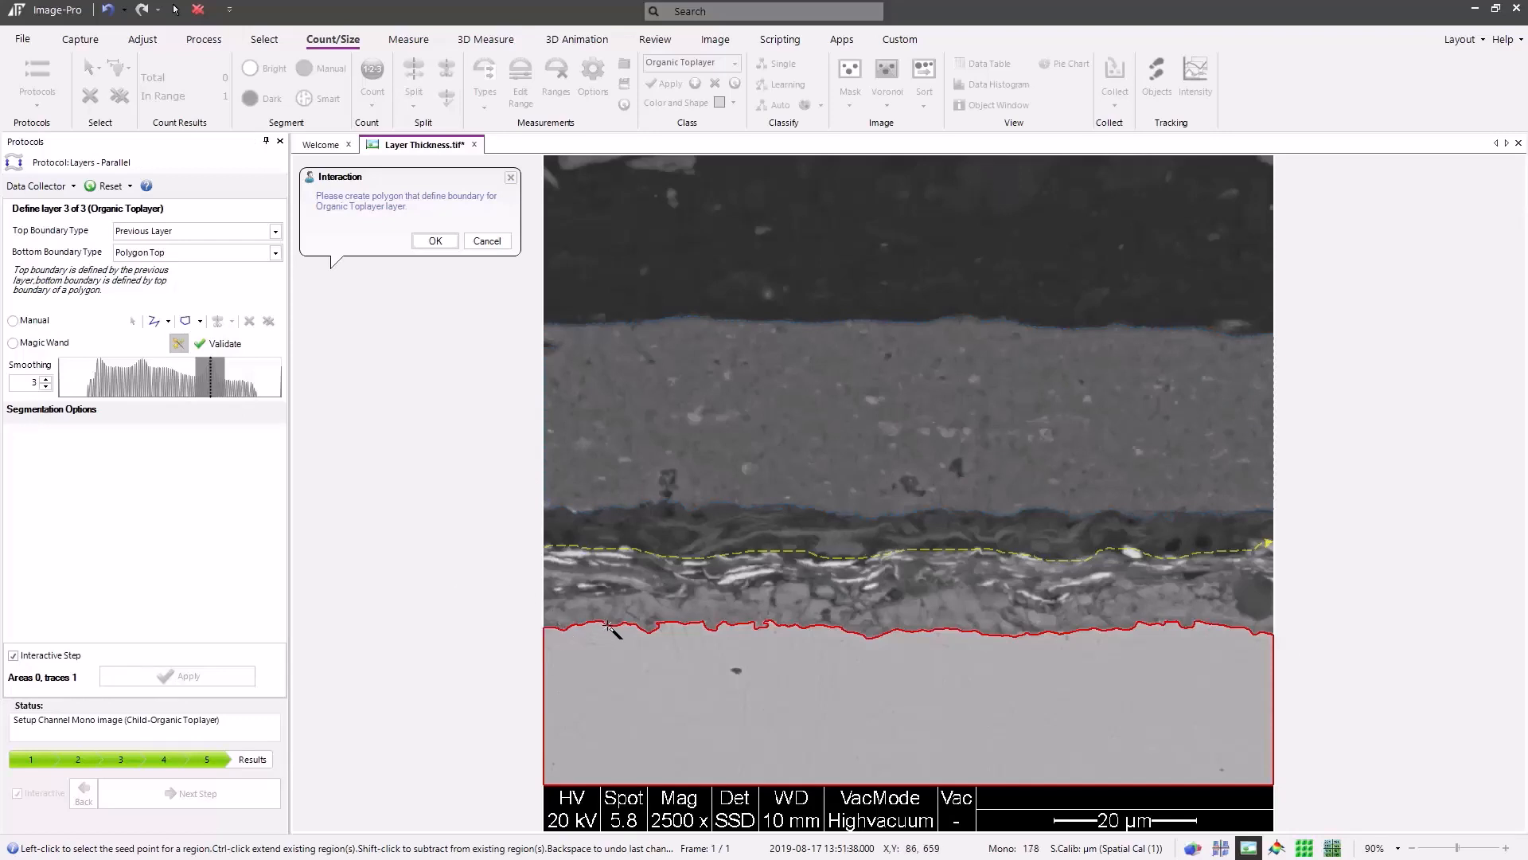
pyautogui.click(427, 243)
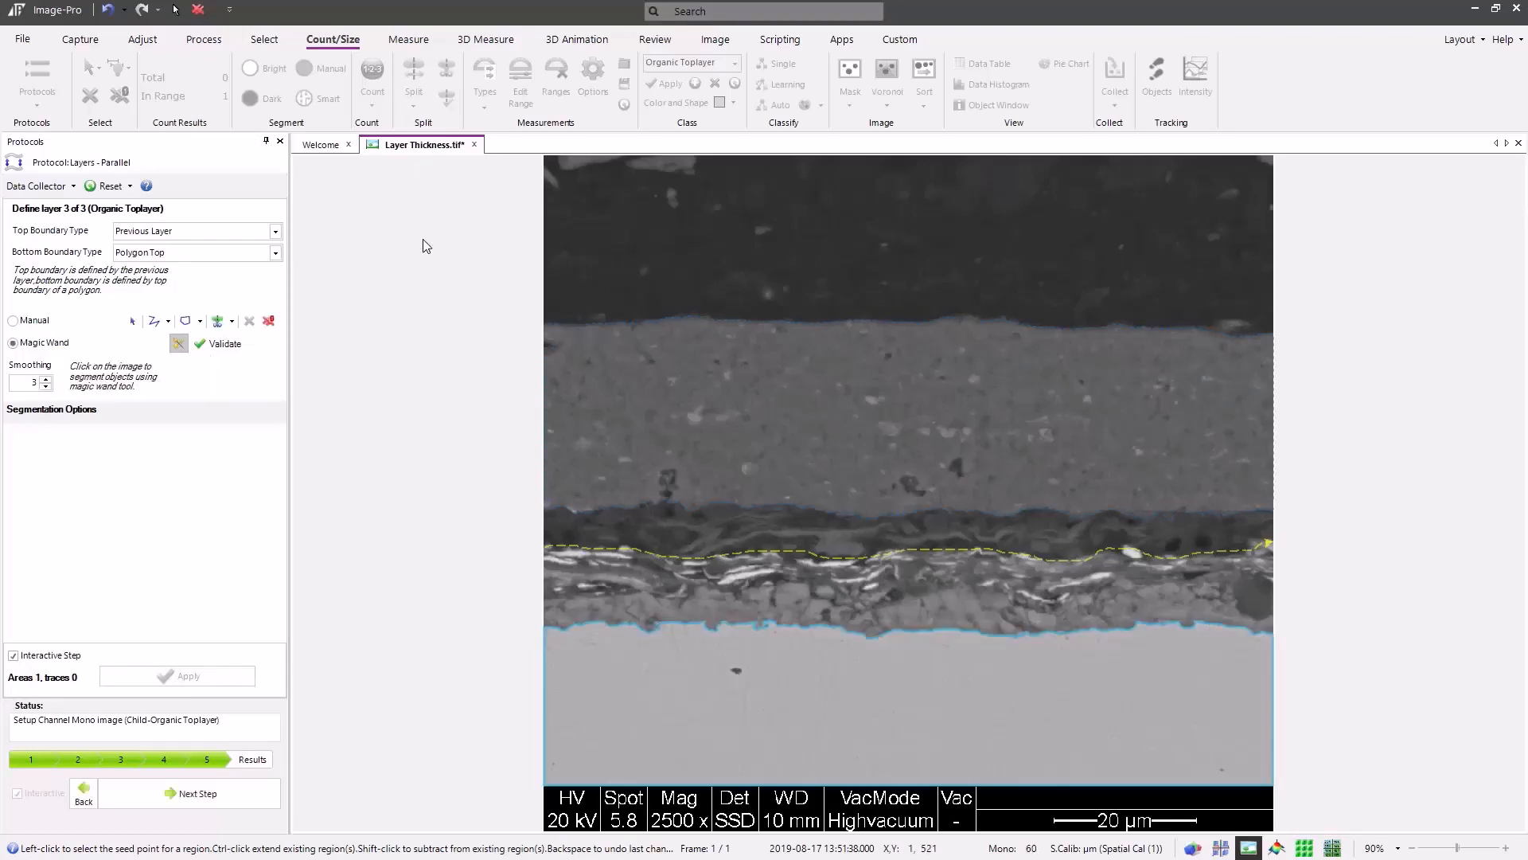
pyautogui.click(203, 797)
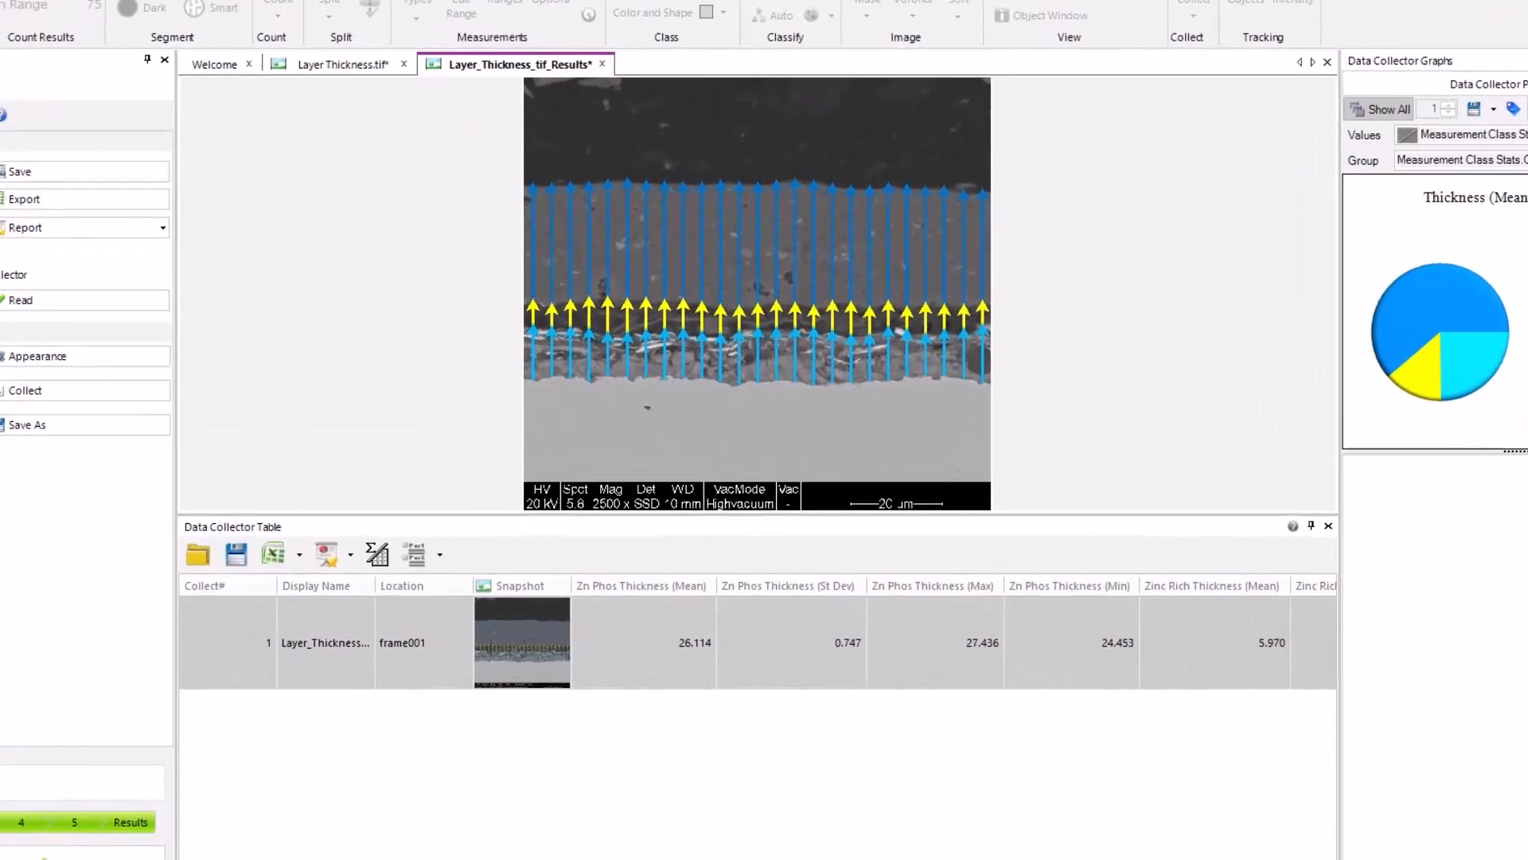
# Review the collected layer thickness values, including the Measurement Class Stats table, and finish the protocol
pyautogui.hscroll(10, 755, 671)
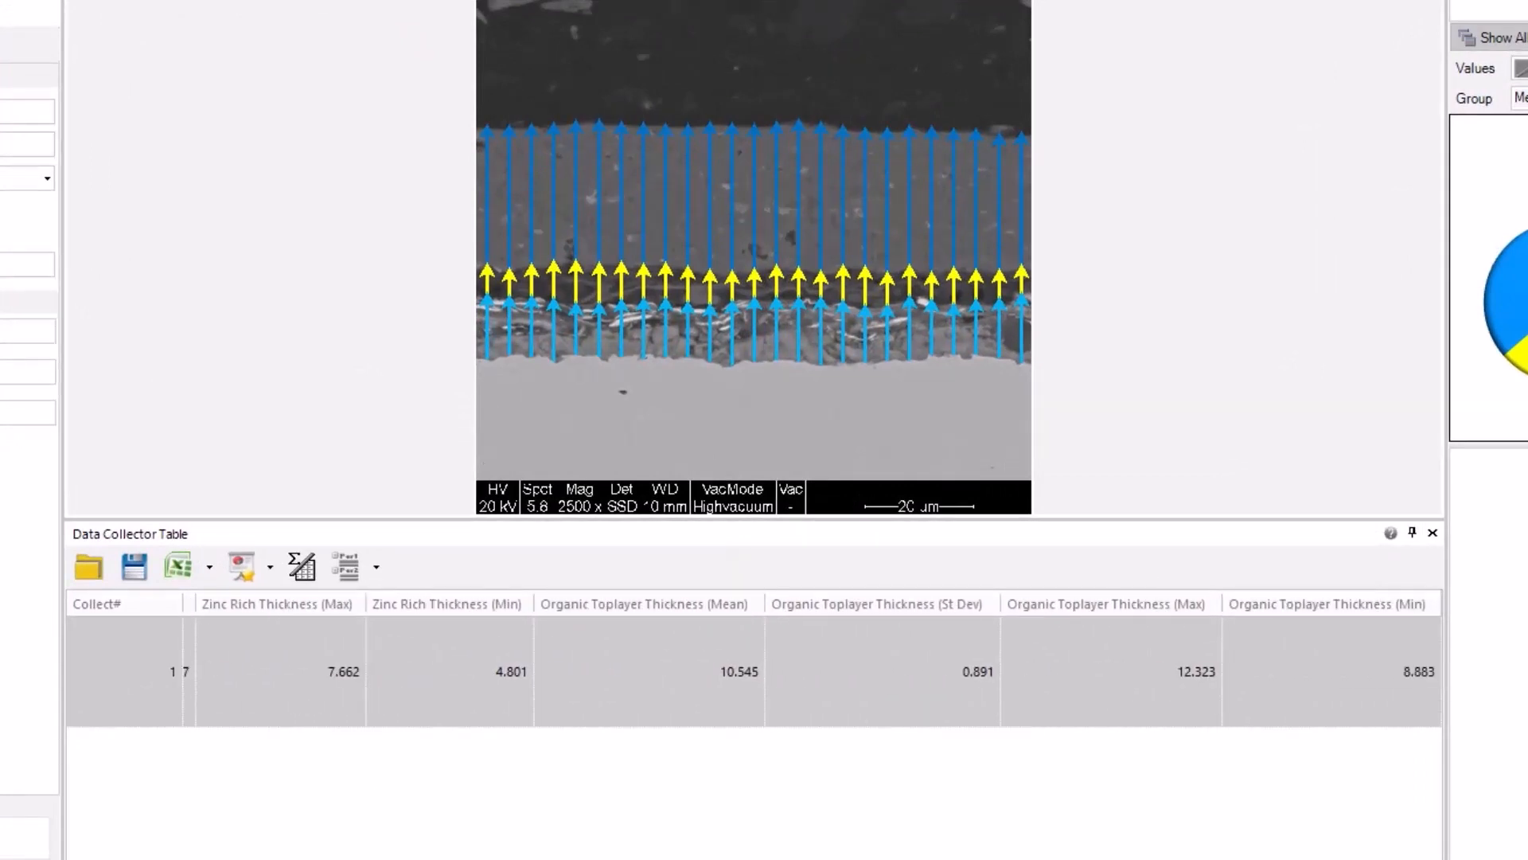
pyautogui.hscroll(-10, 755, 671)
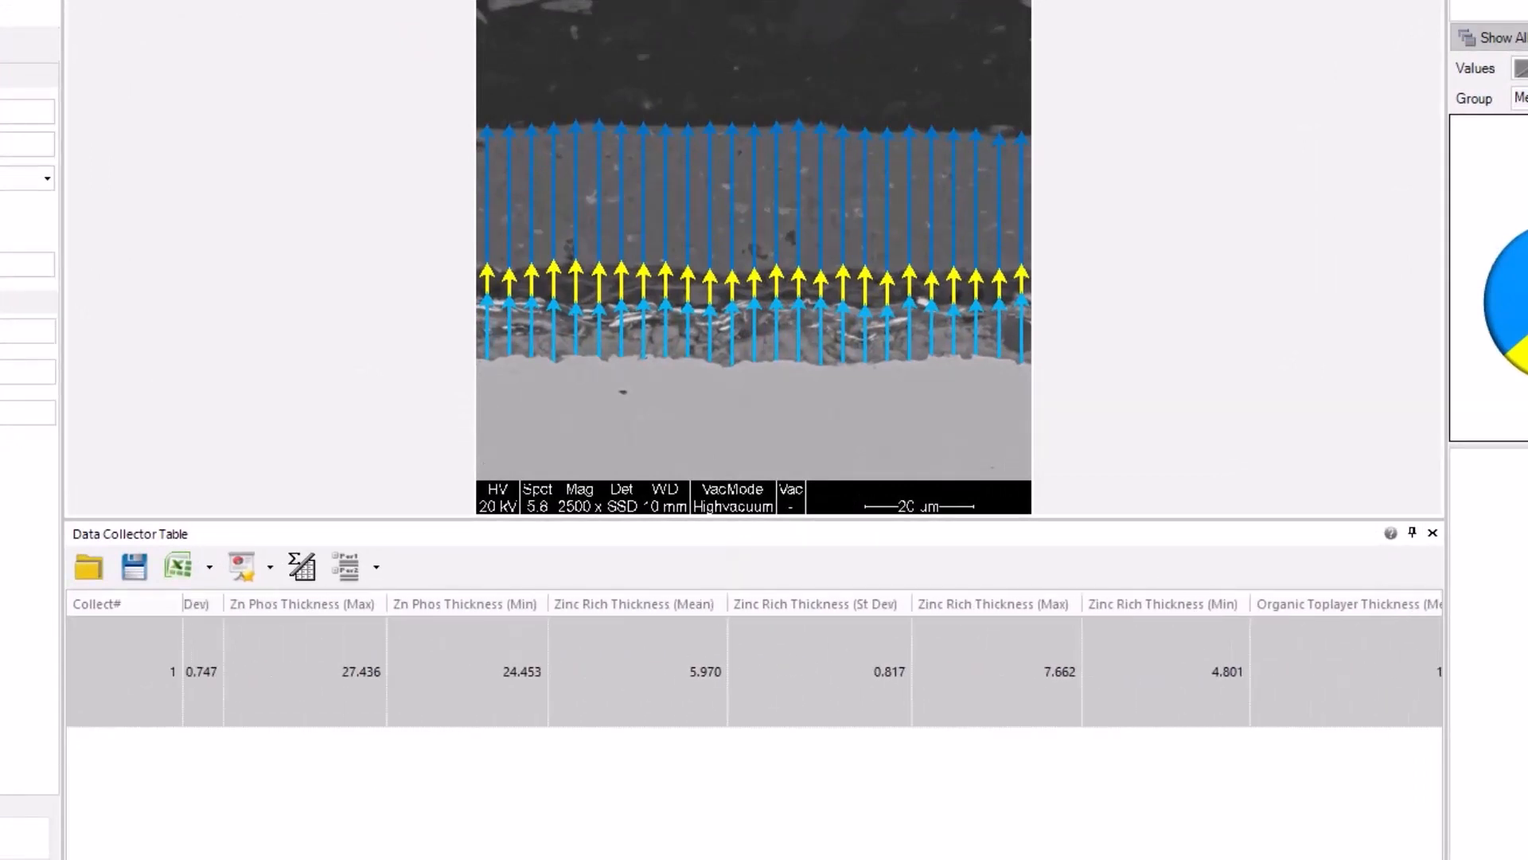
pyautogui.hscroll(1, 754, 671)
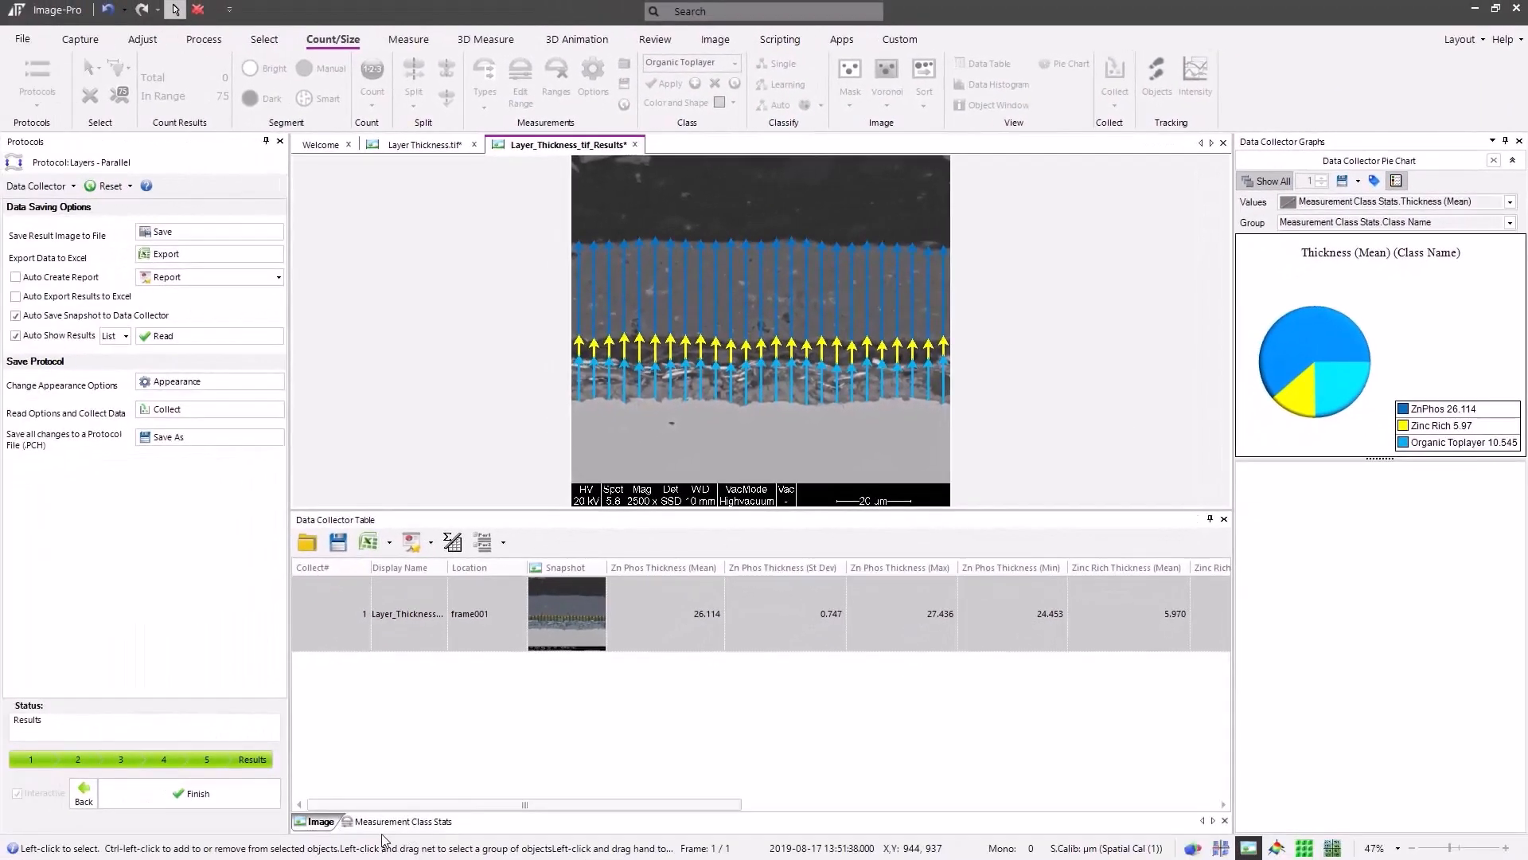
pyautogui.click(394, 823)
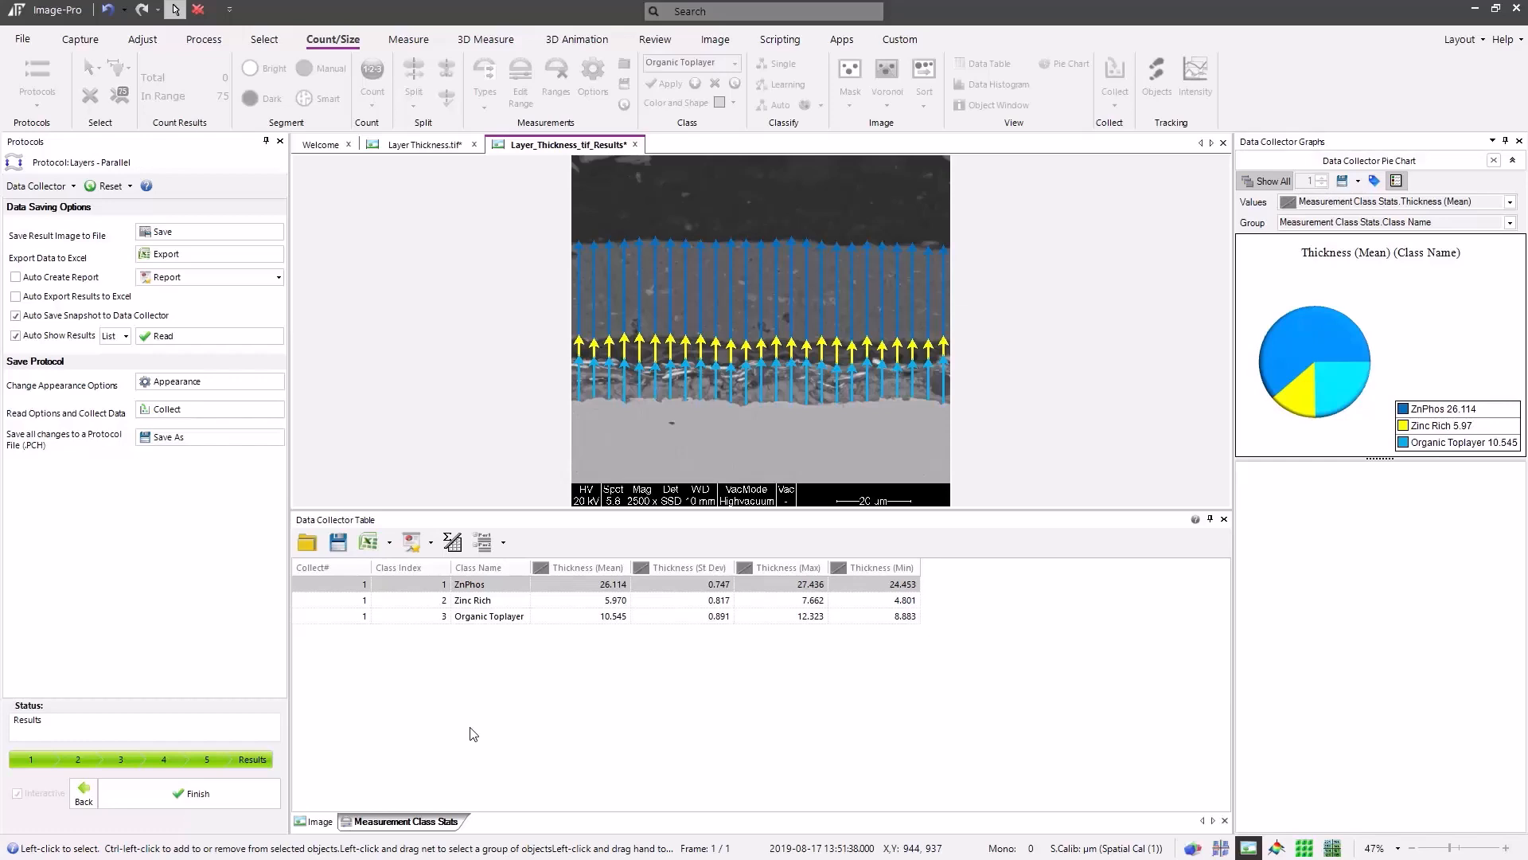
pyautogui.click(185, 800)
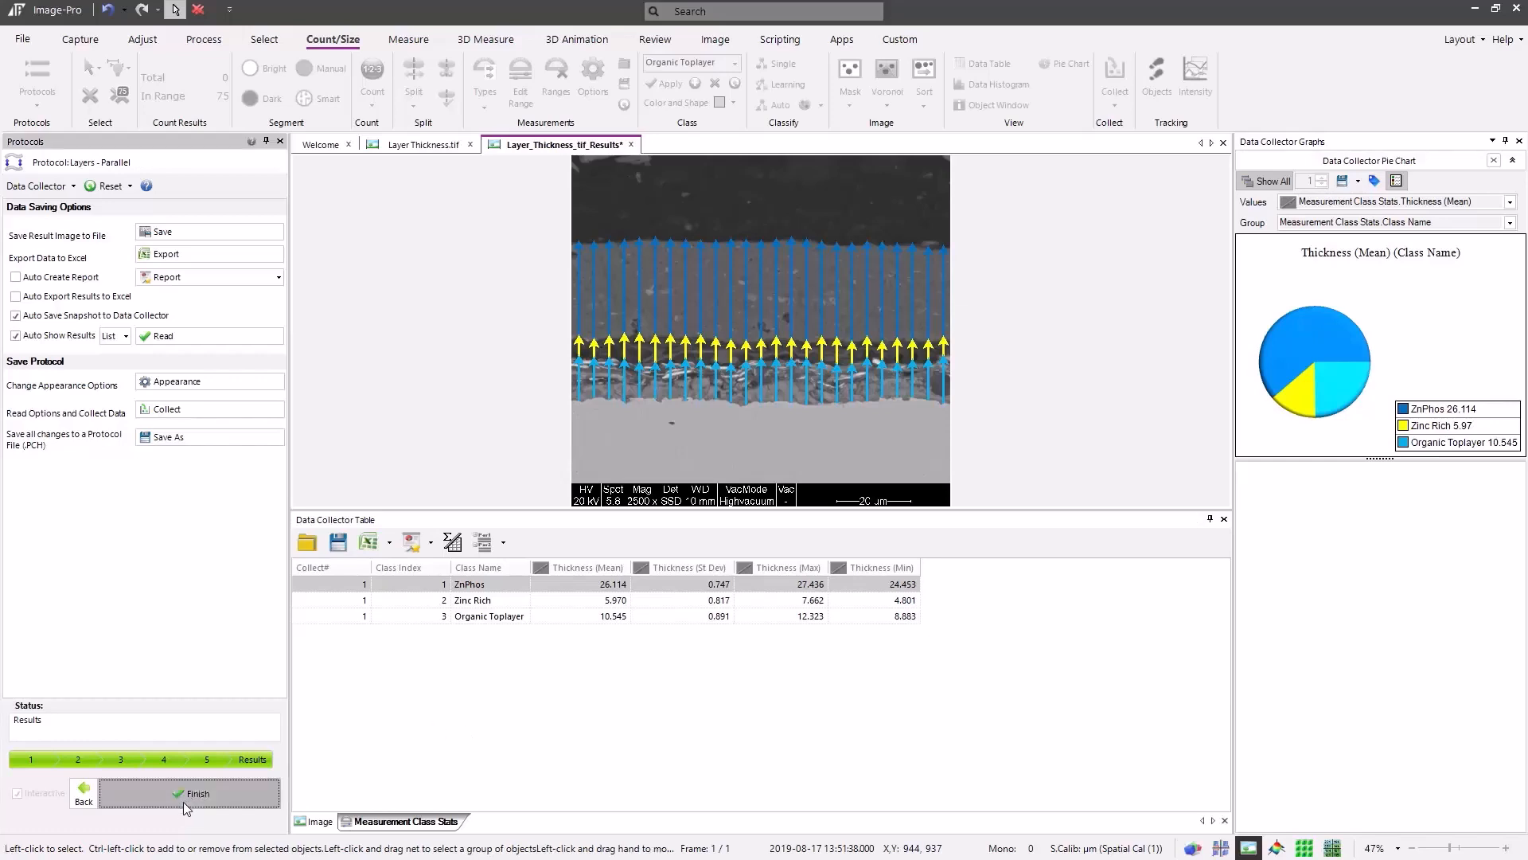